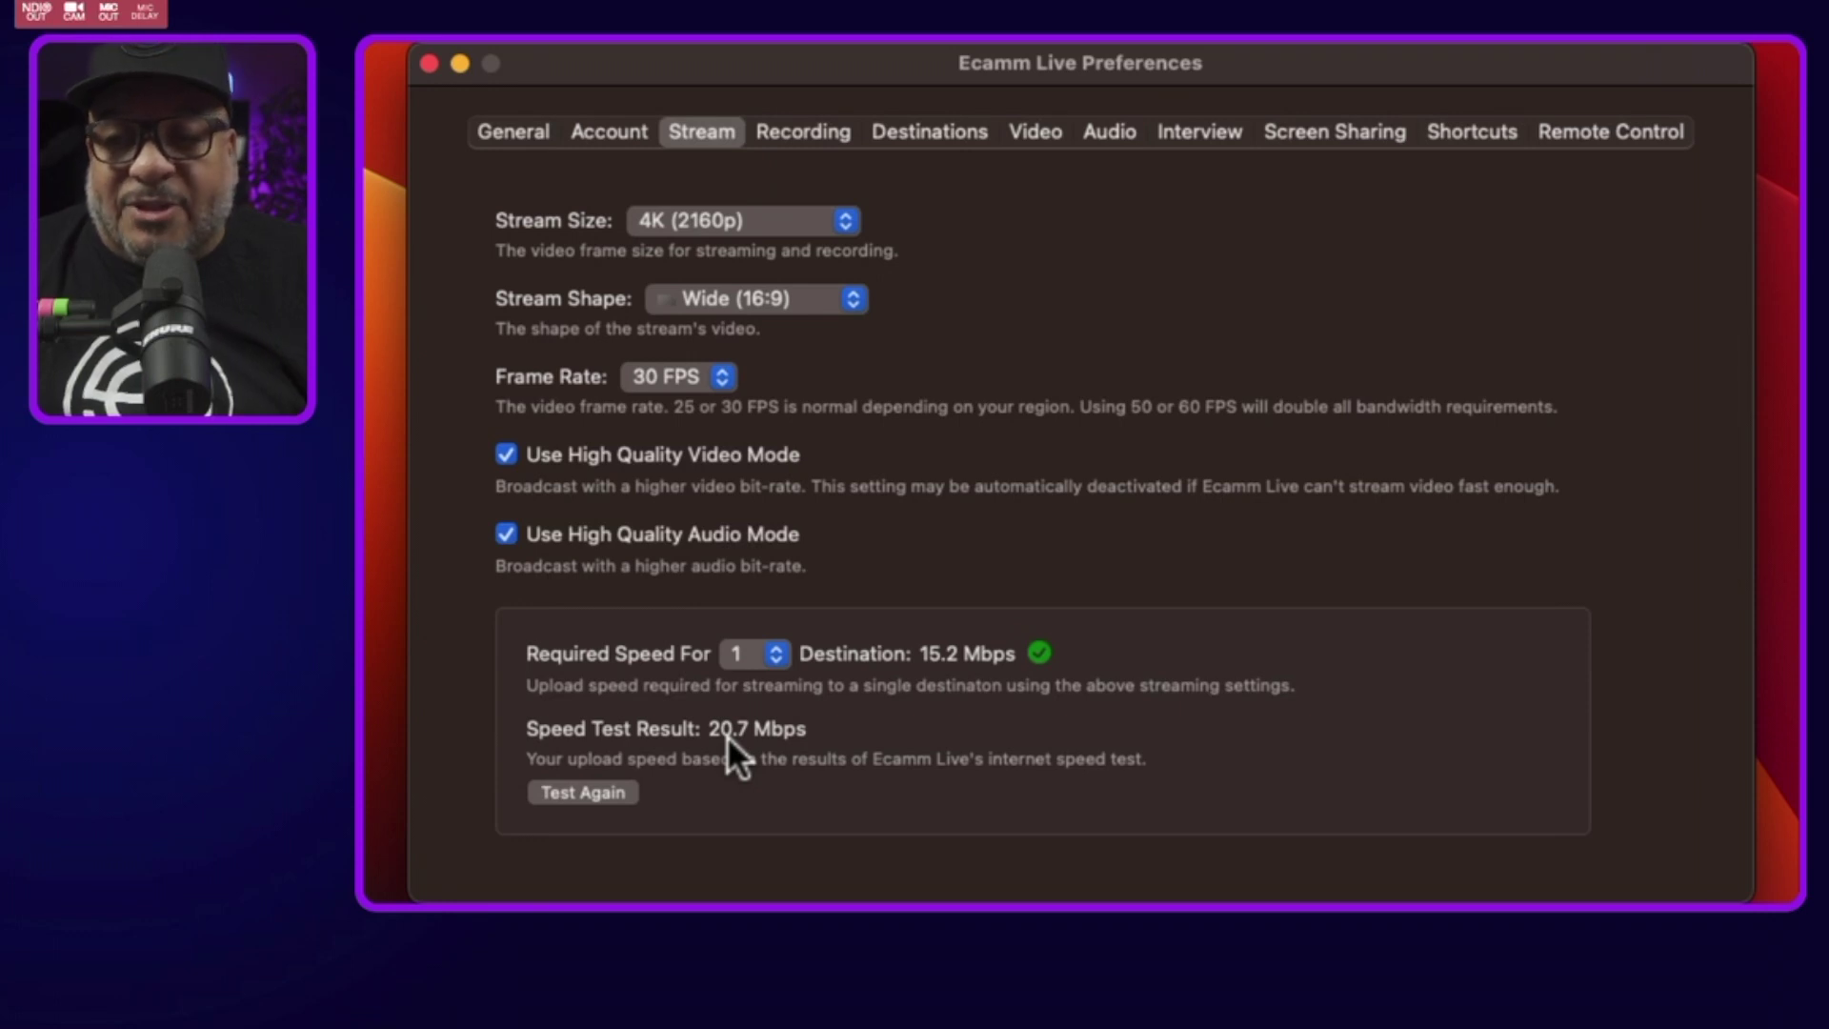
Rerun the upload speed test (22.7 Mbps) and check the 30.5 Mbps needed for two destinations.
click(591, 794)
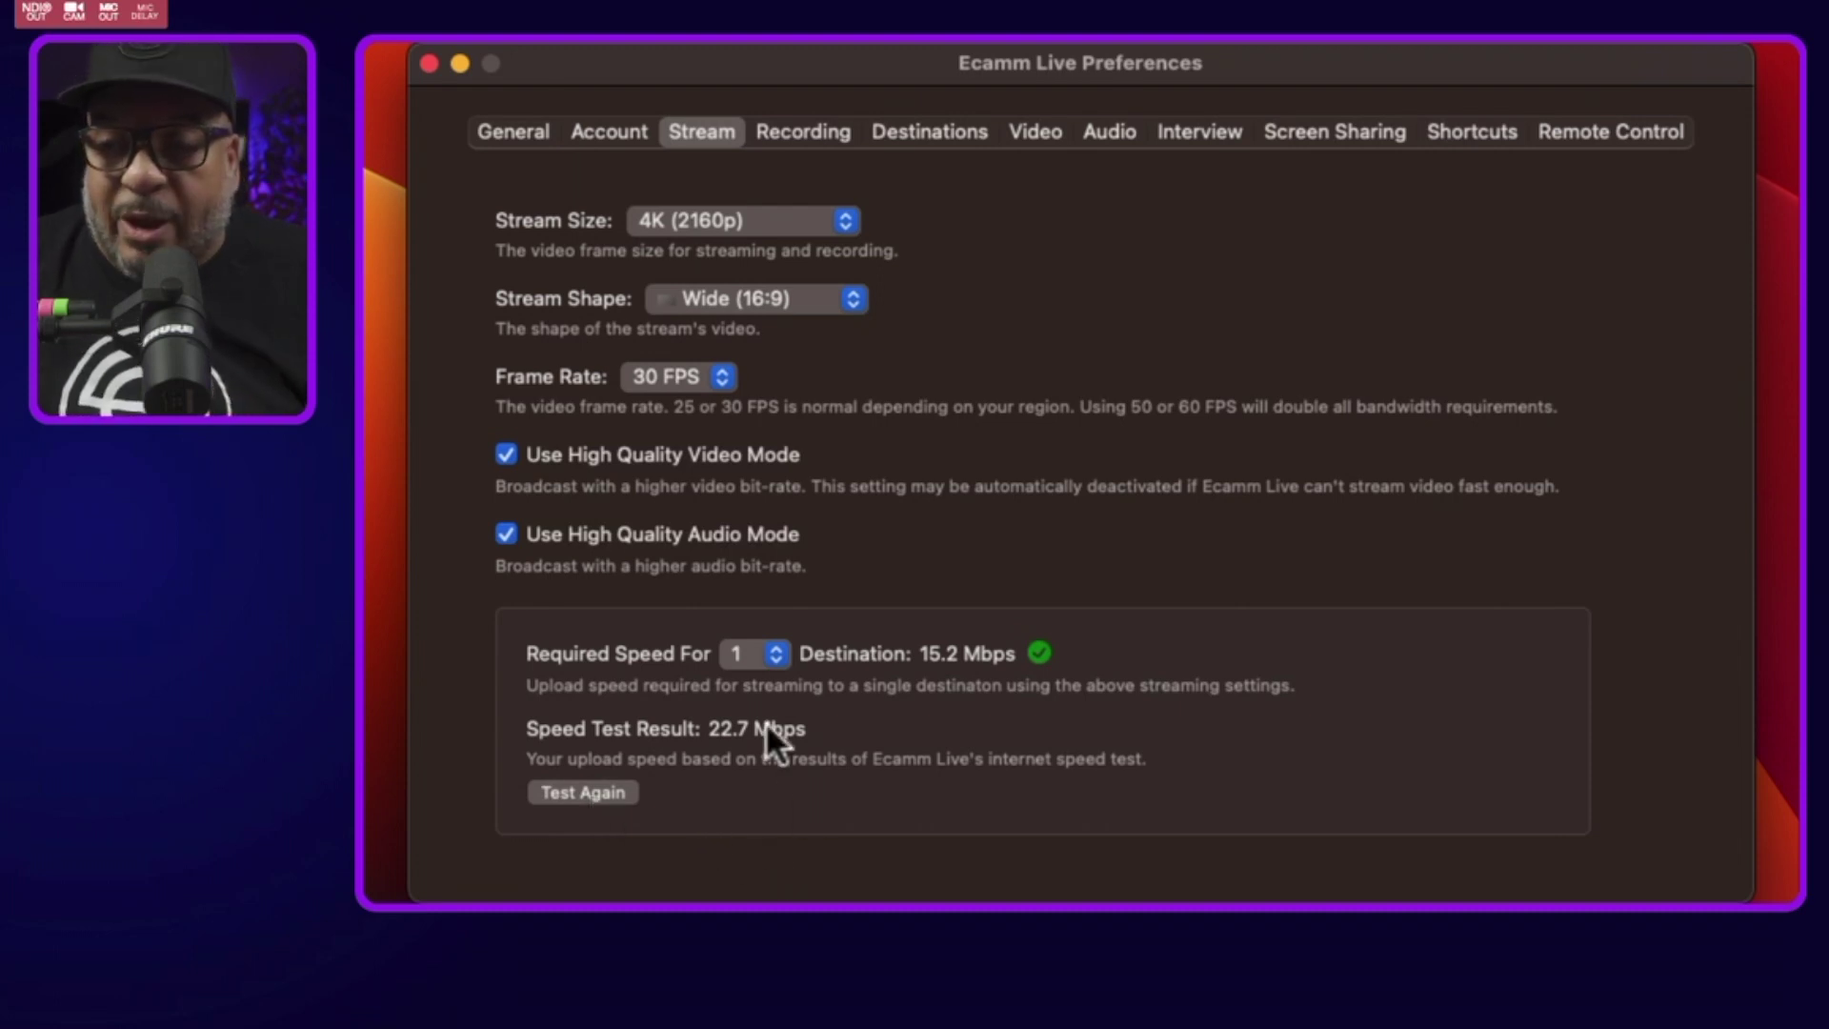
click(773, 648)
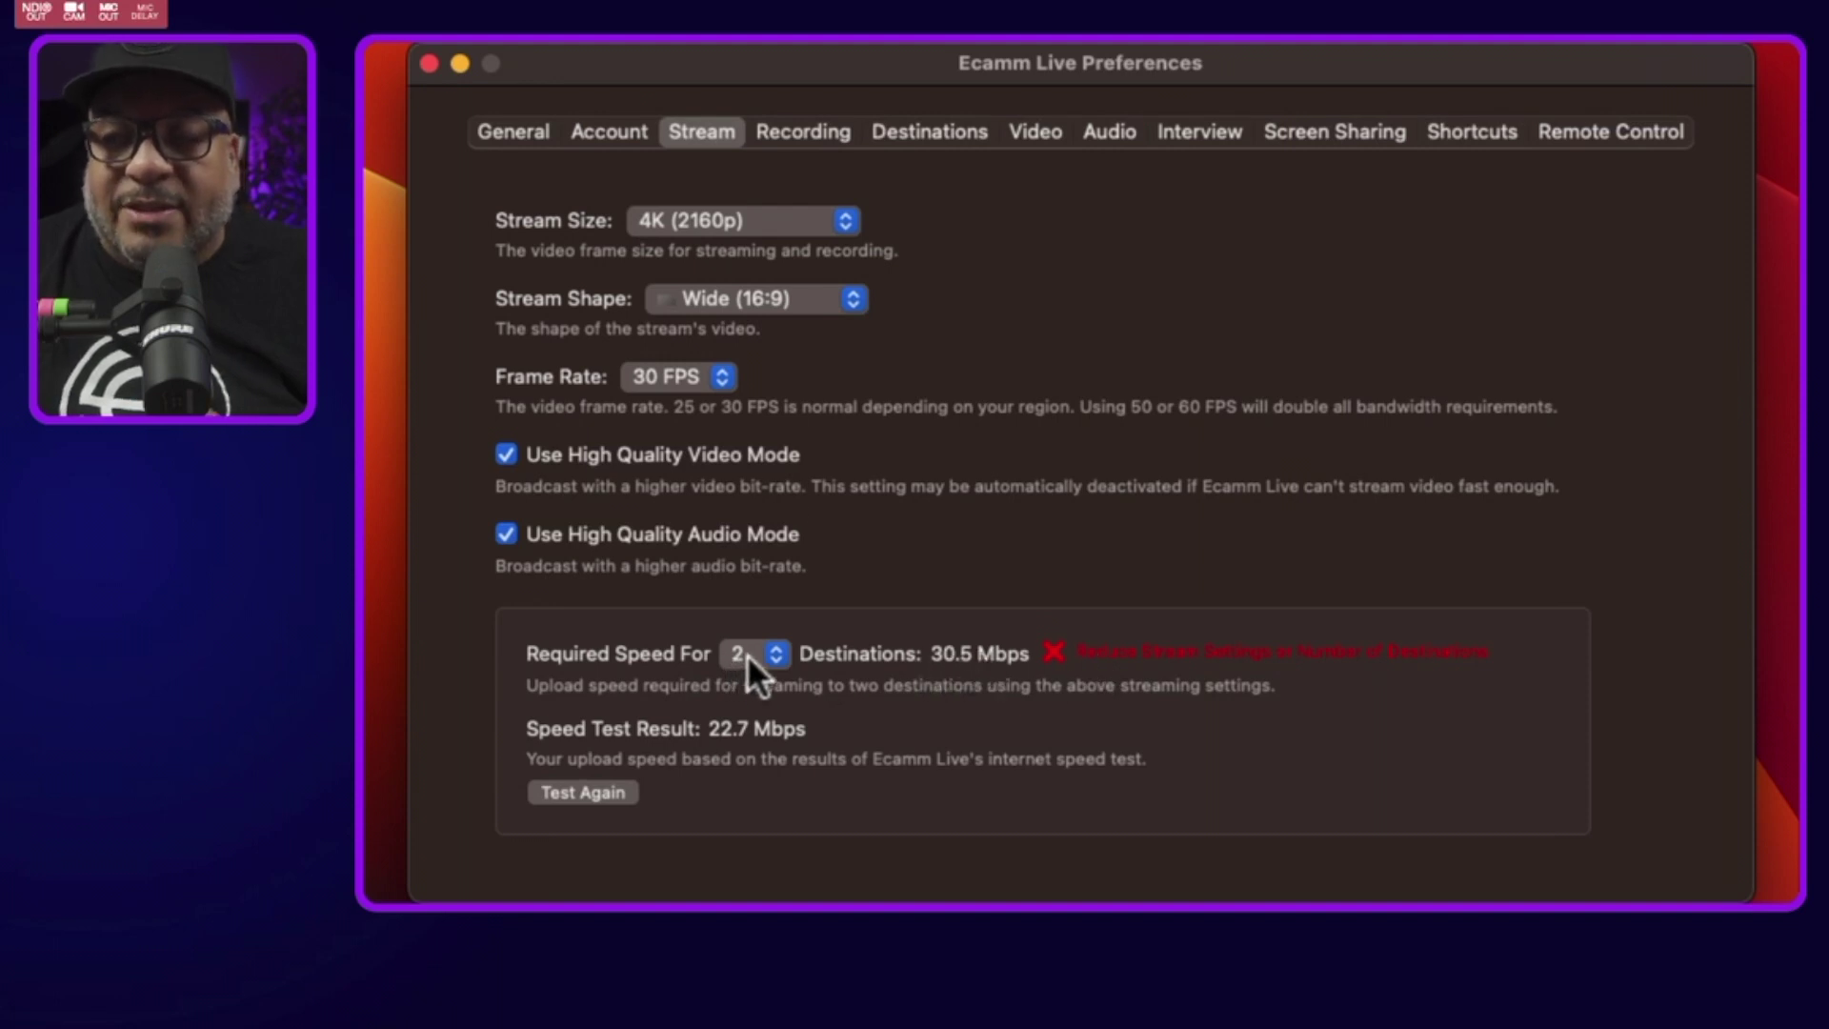
Try stream sizes 1440p and 1080p while checking required speed for three and four destinations.
click(781, 214)
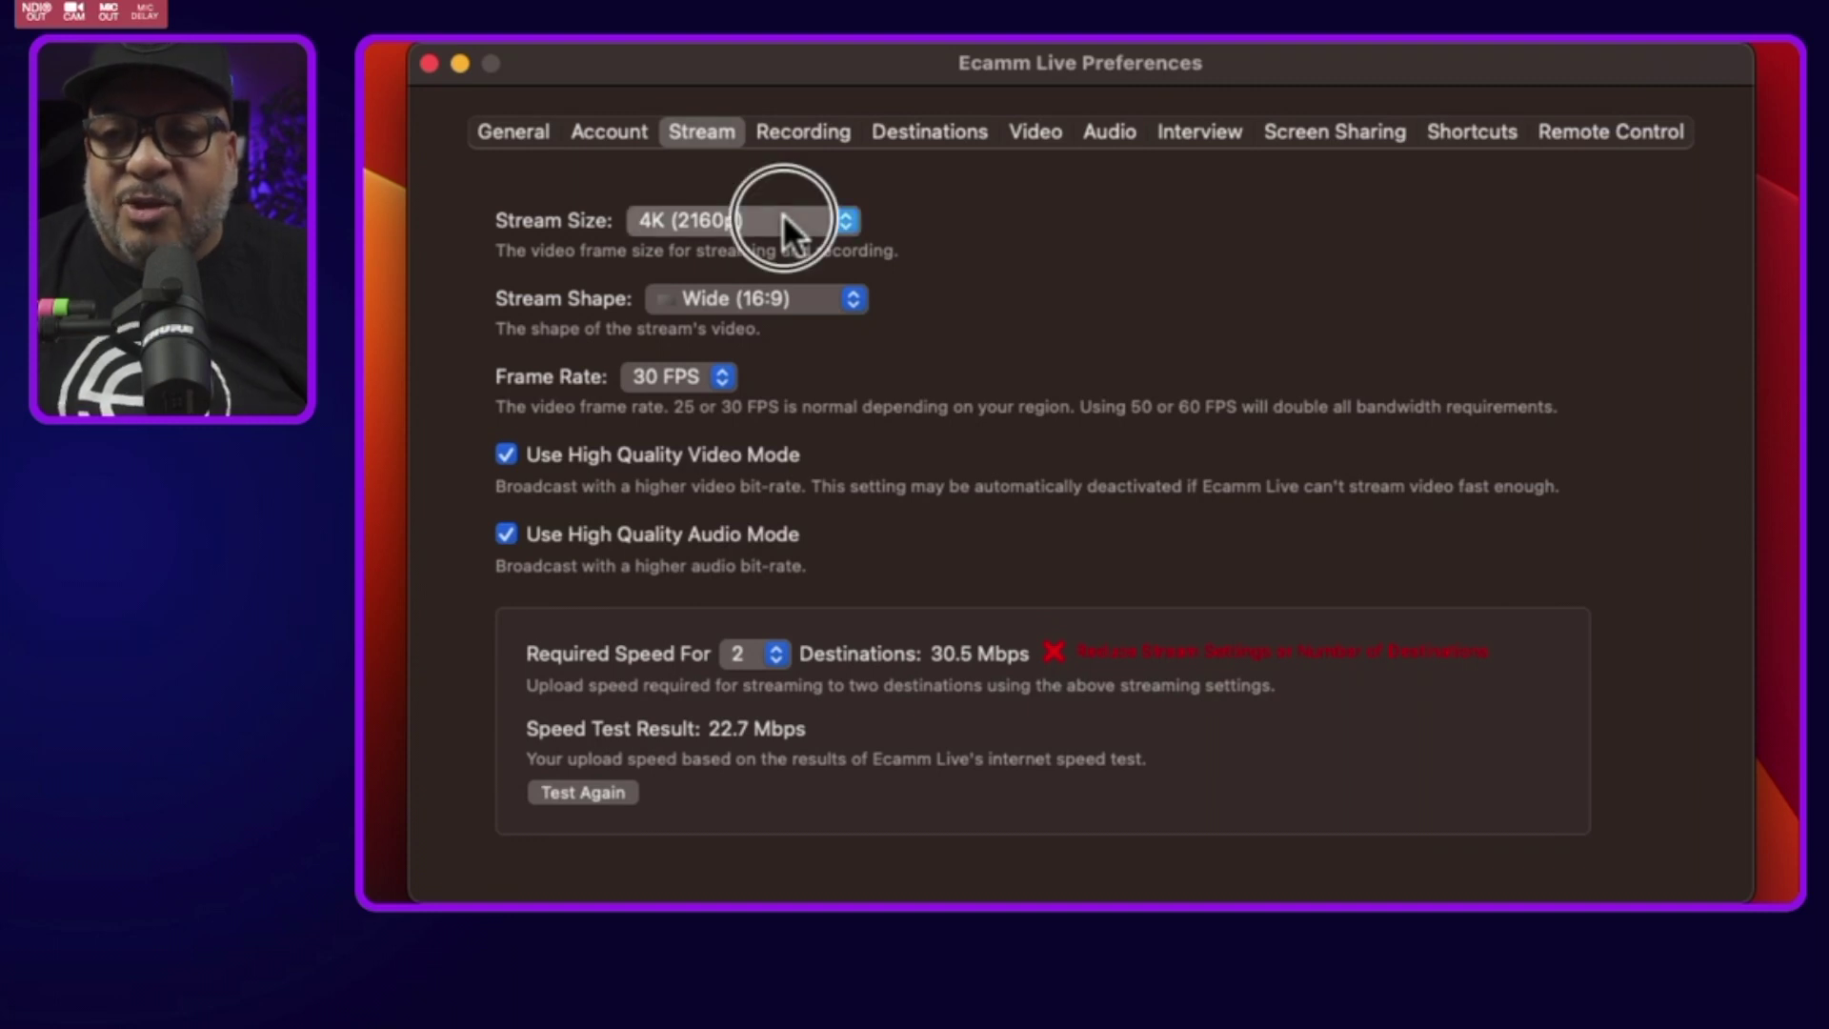
click(787, 191)
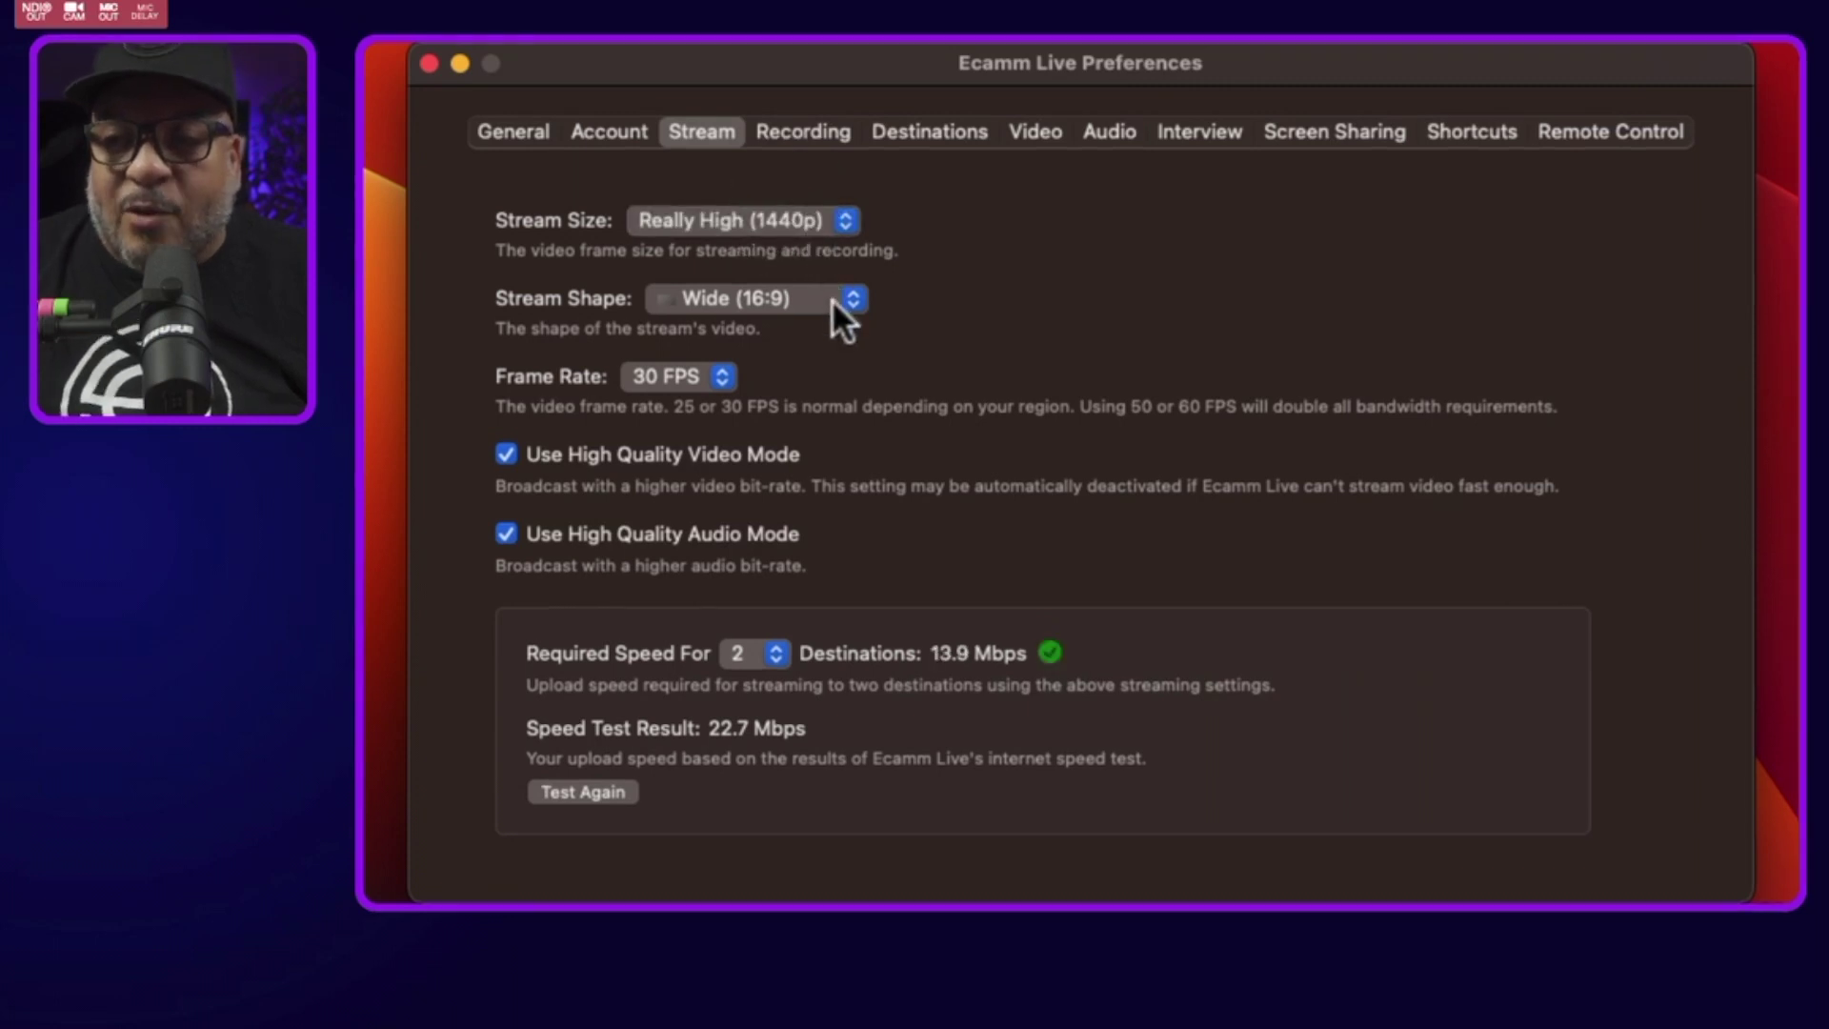
click(773, 648)
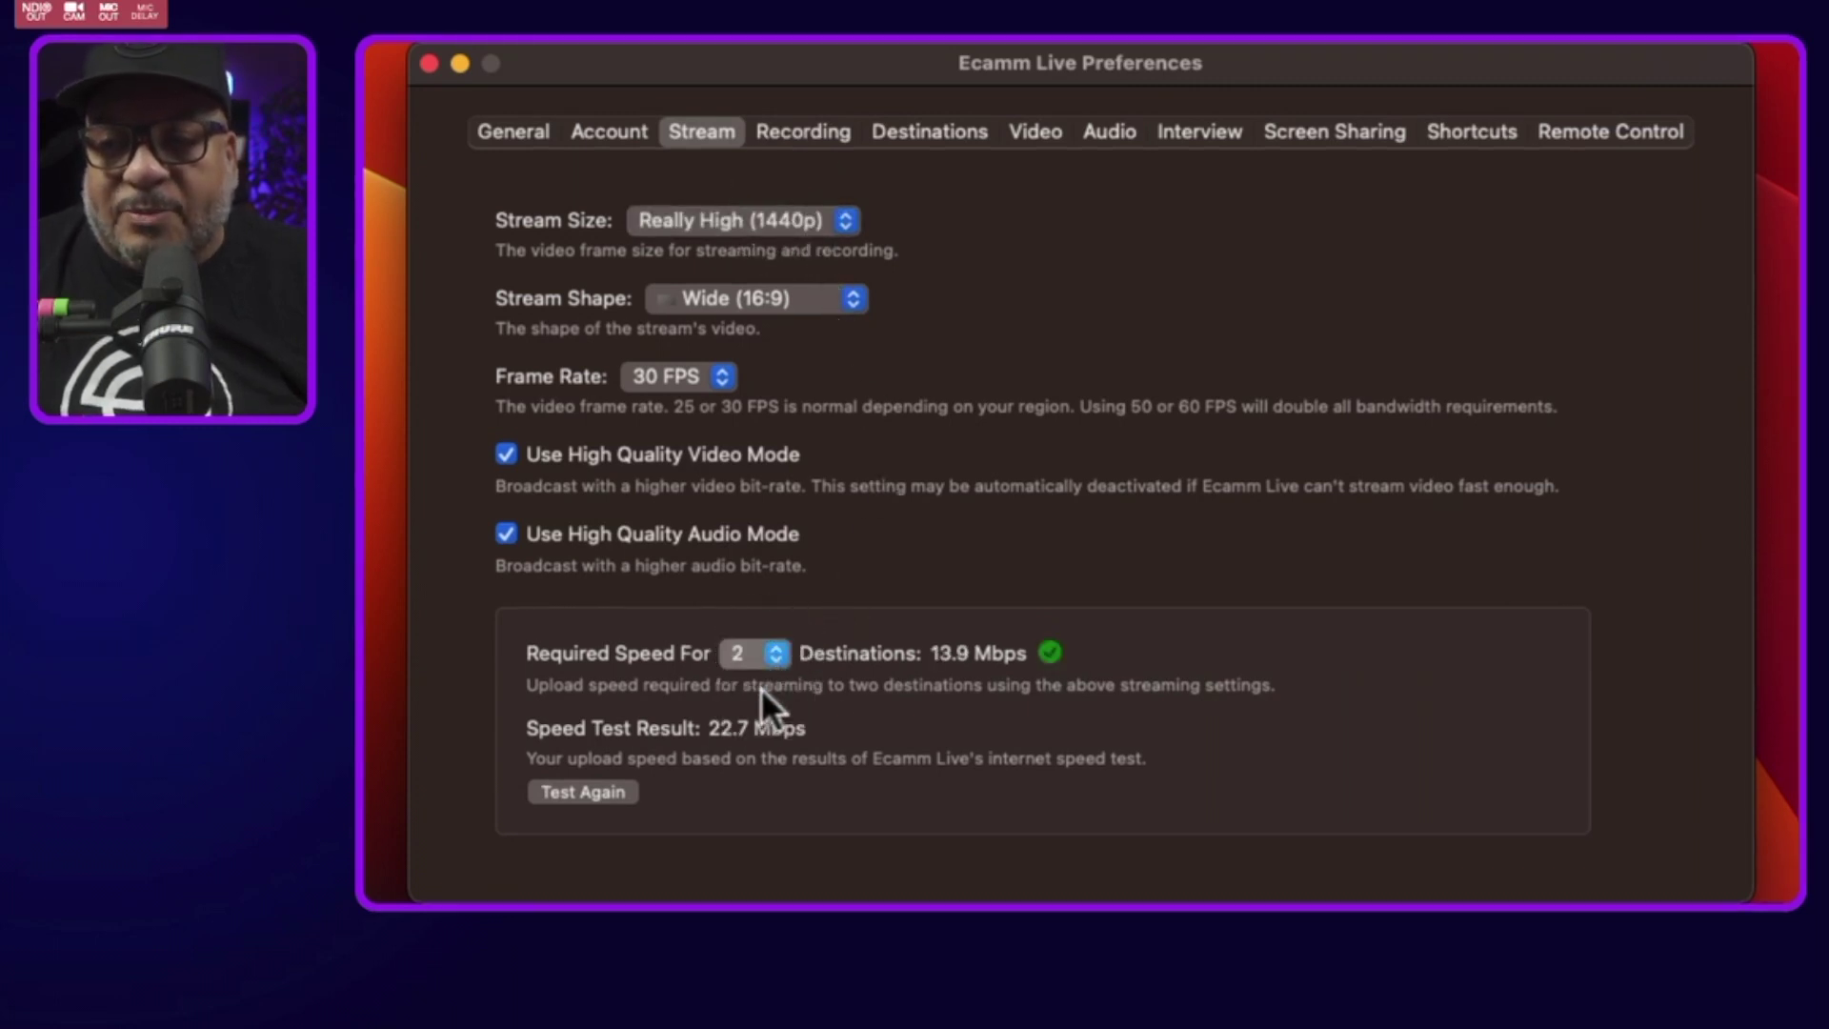
click(776, 648)
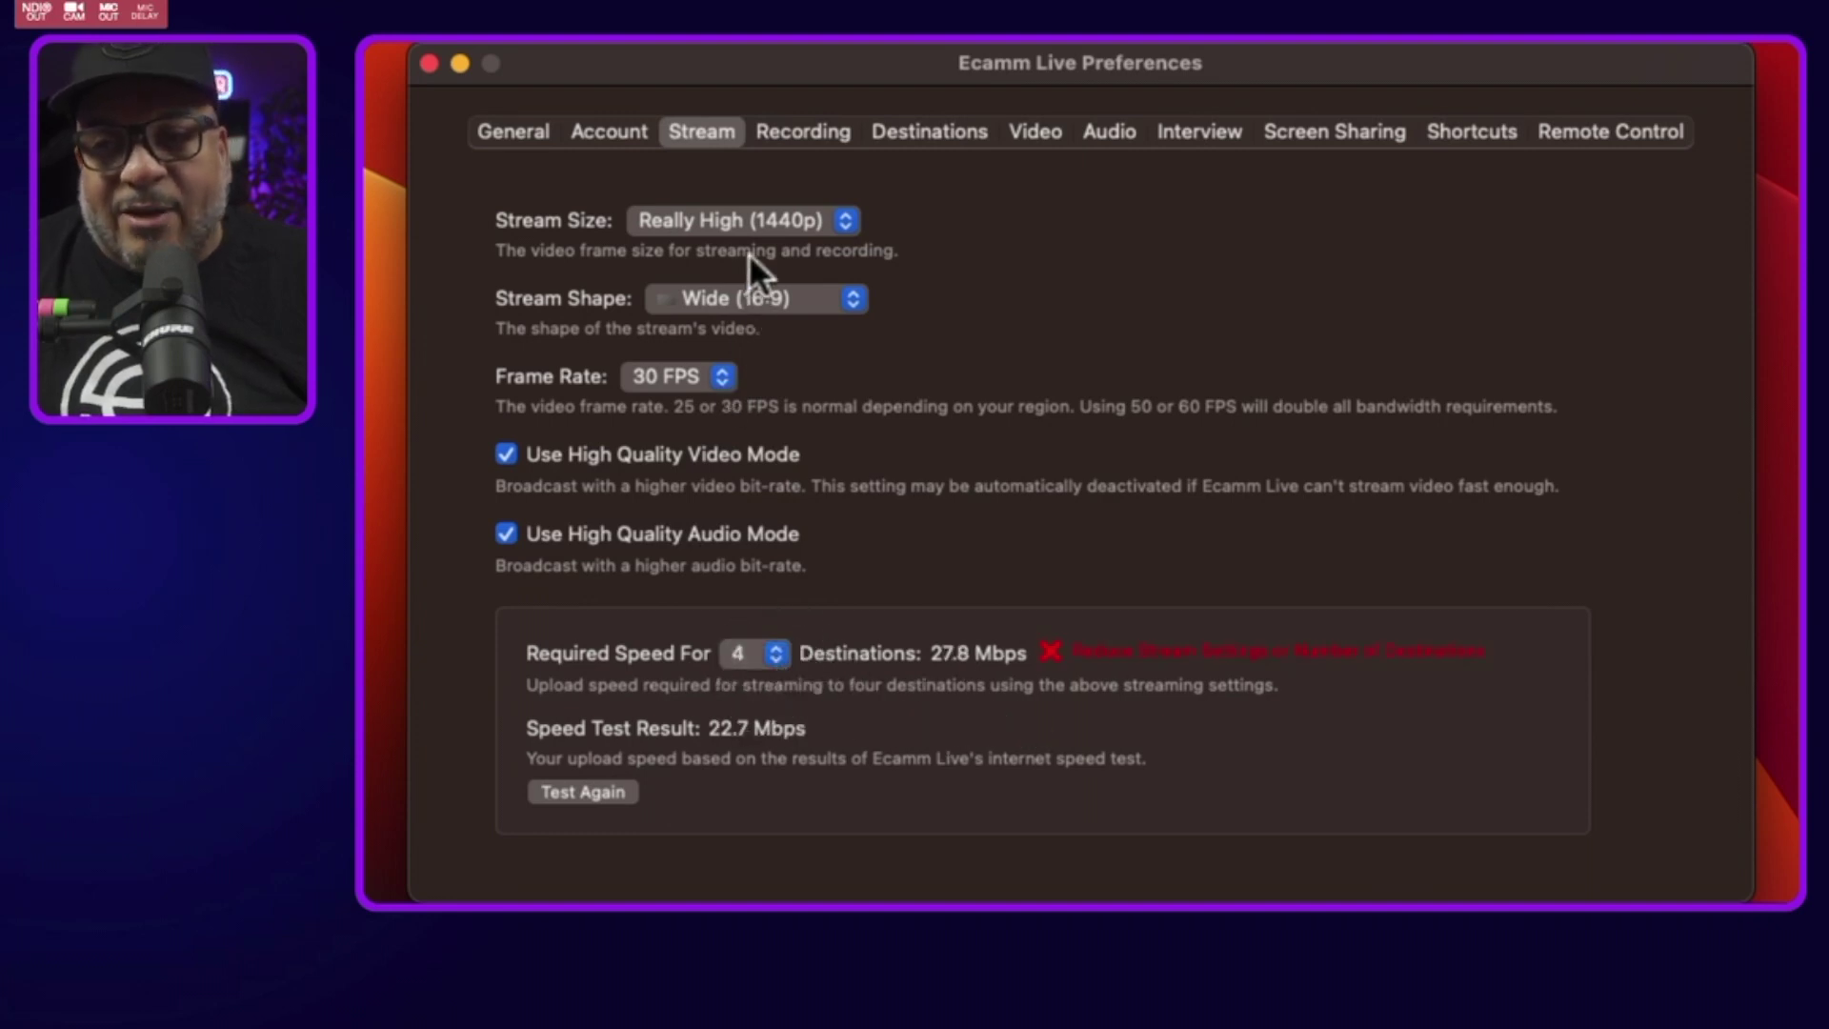
click(774, 214)
click(786, 192)
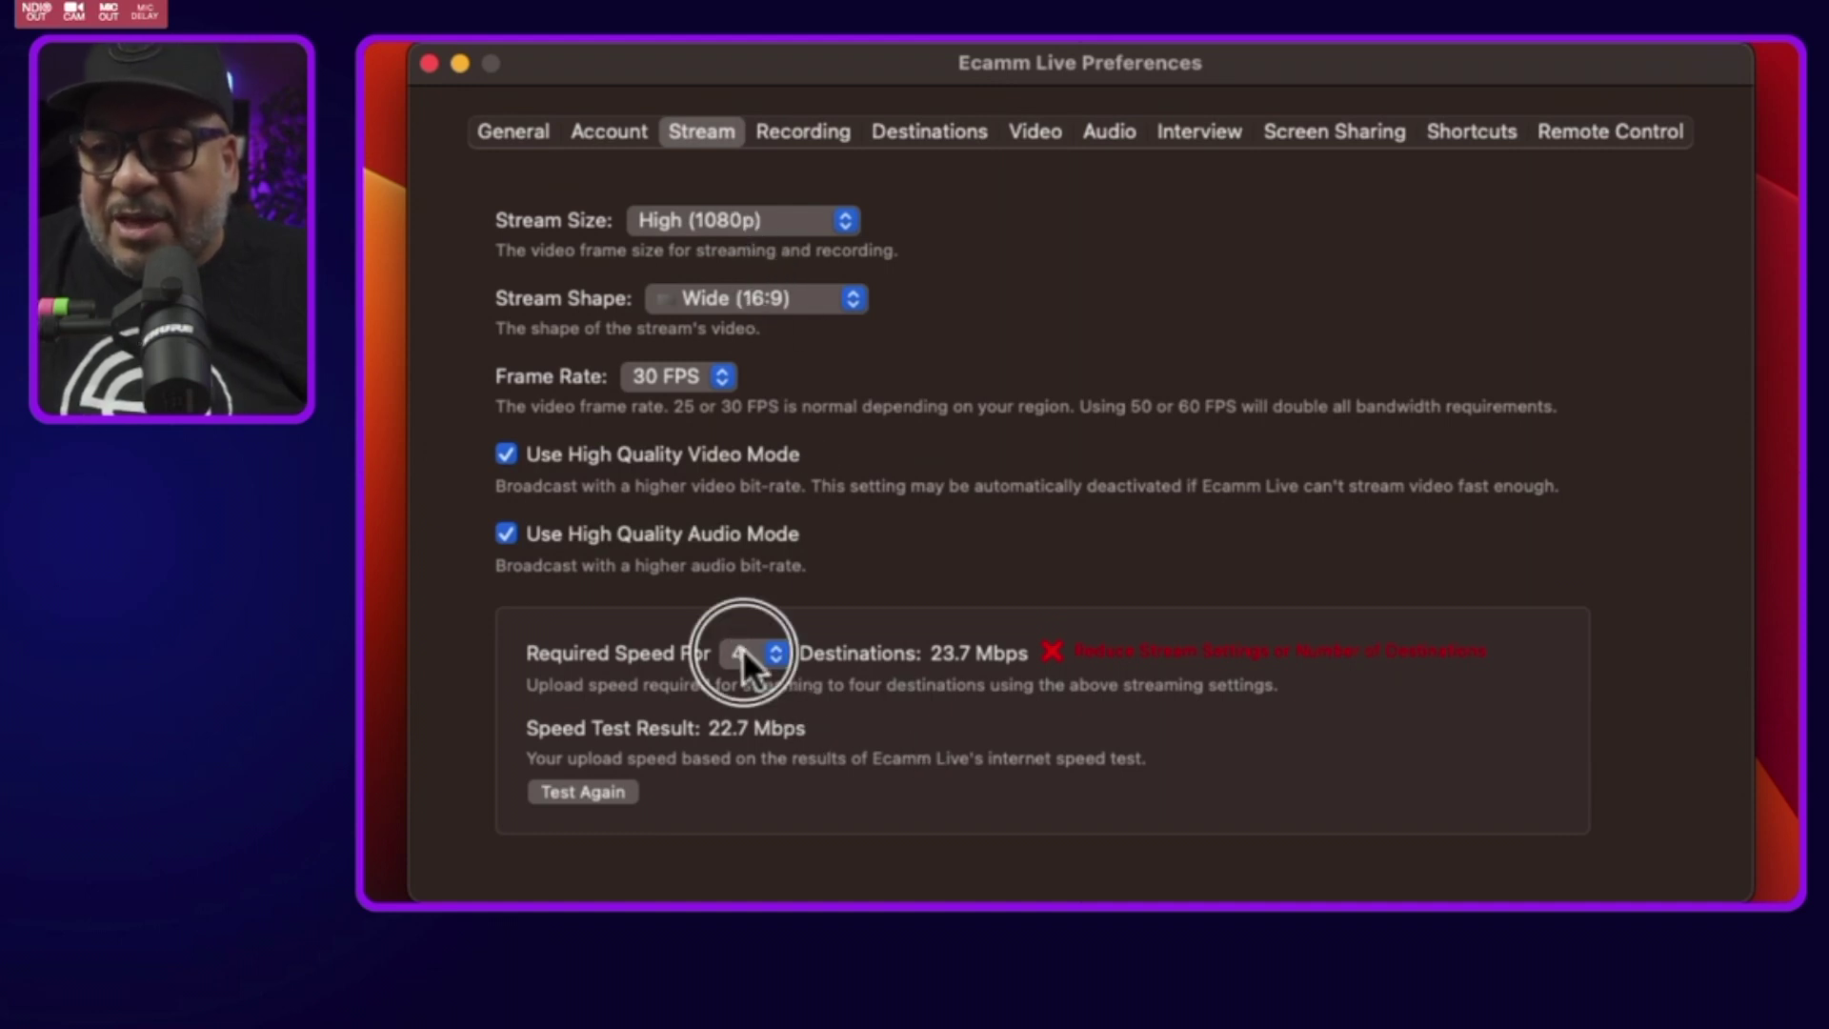
click(776, 659)
click(776, 648)
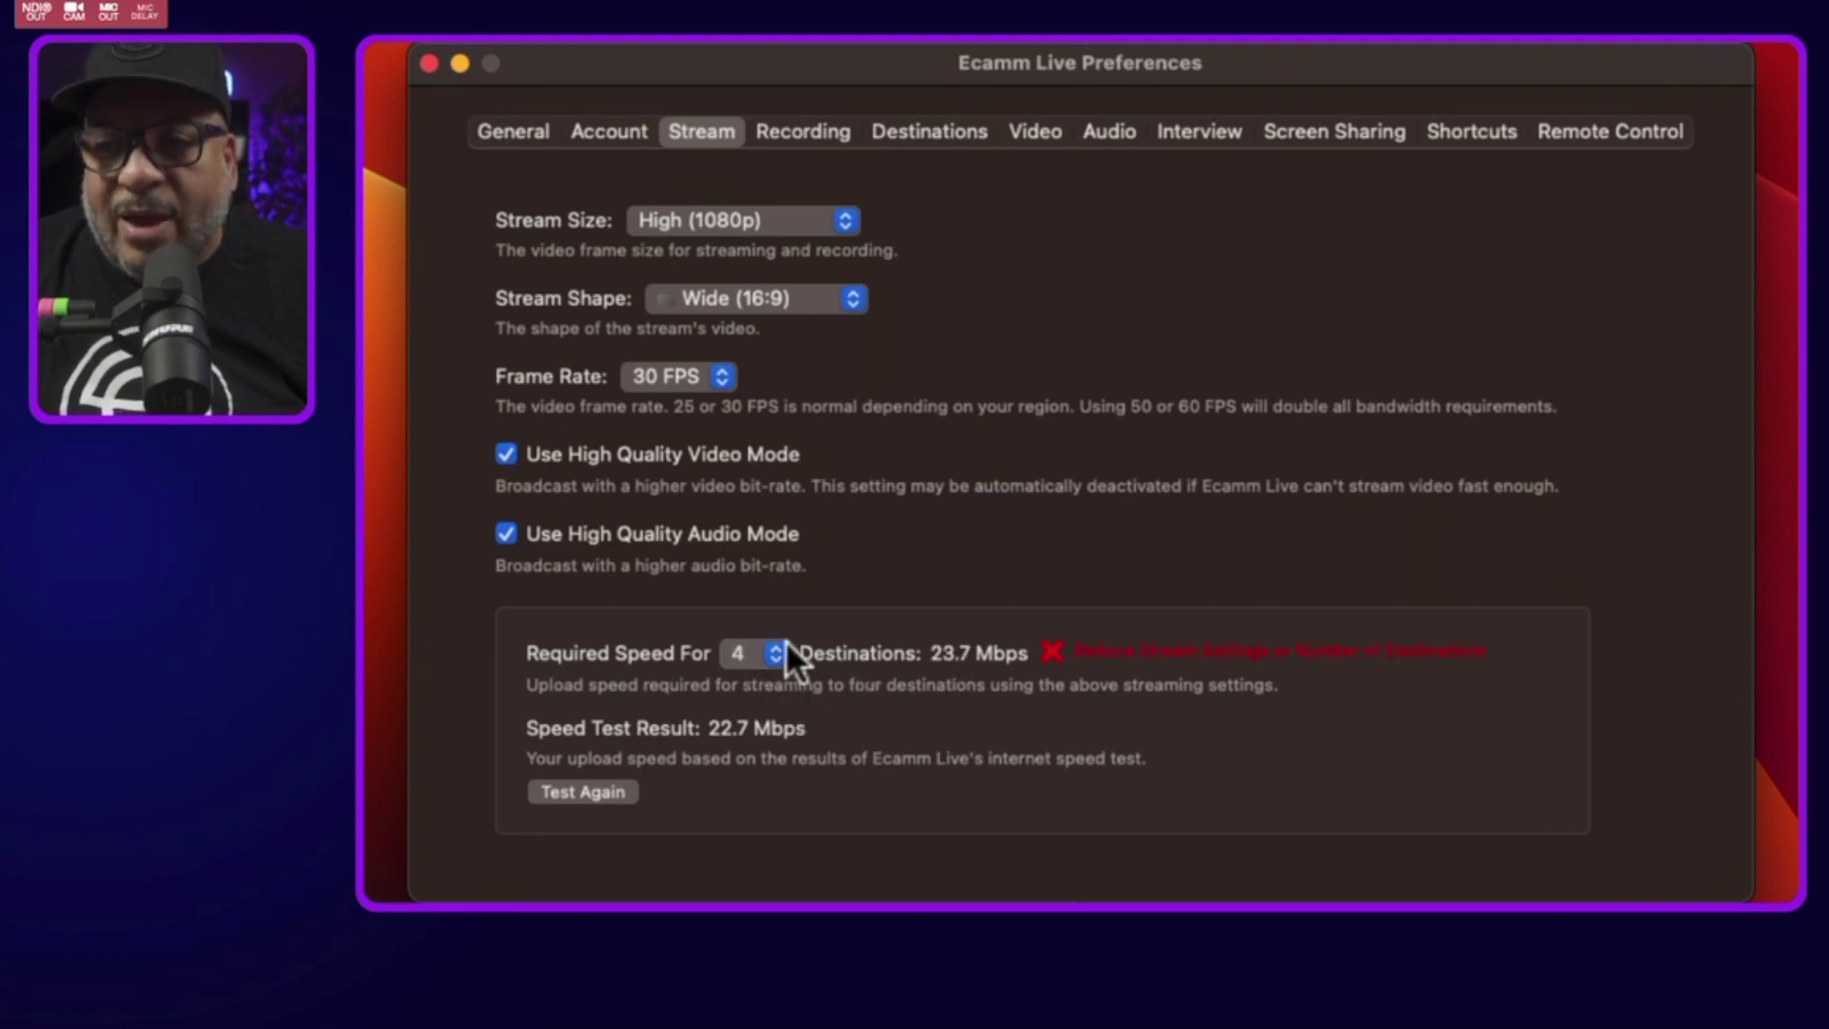
Set stream size to Standard (720p), check six destinations, then reset the count to one.
click(753, 221)
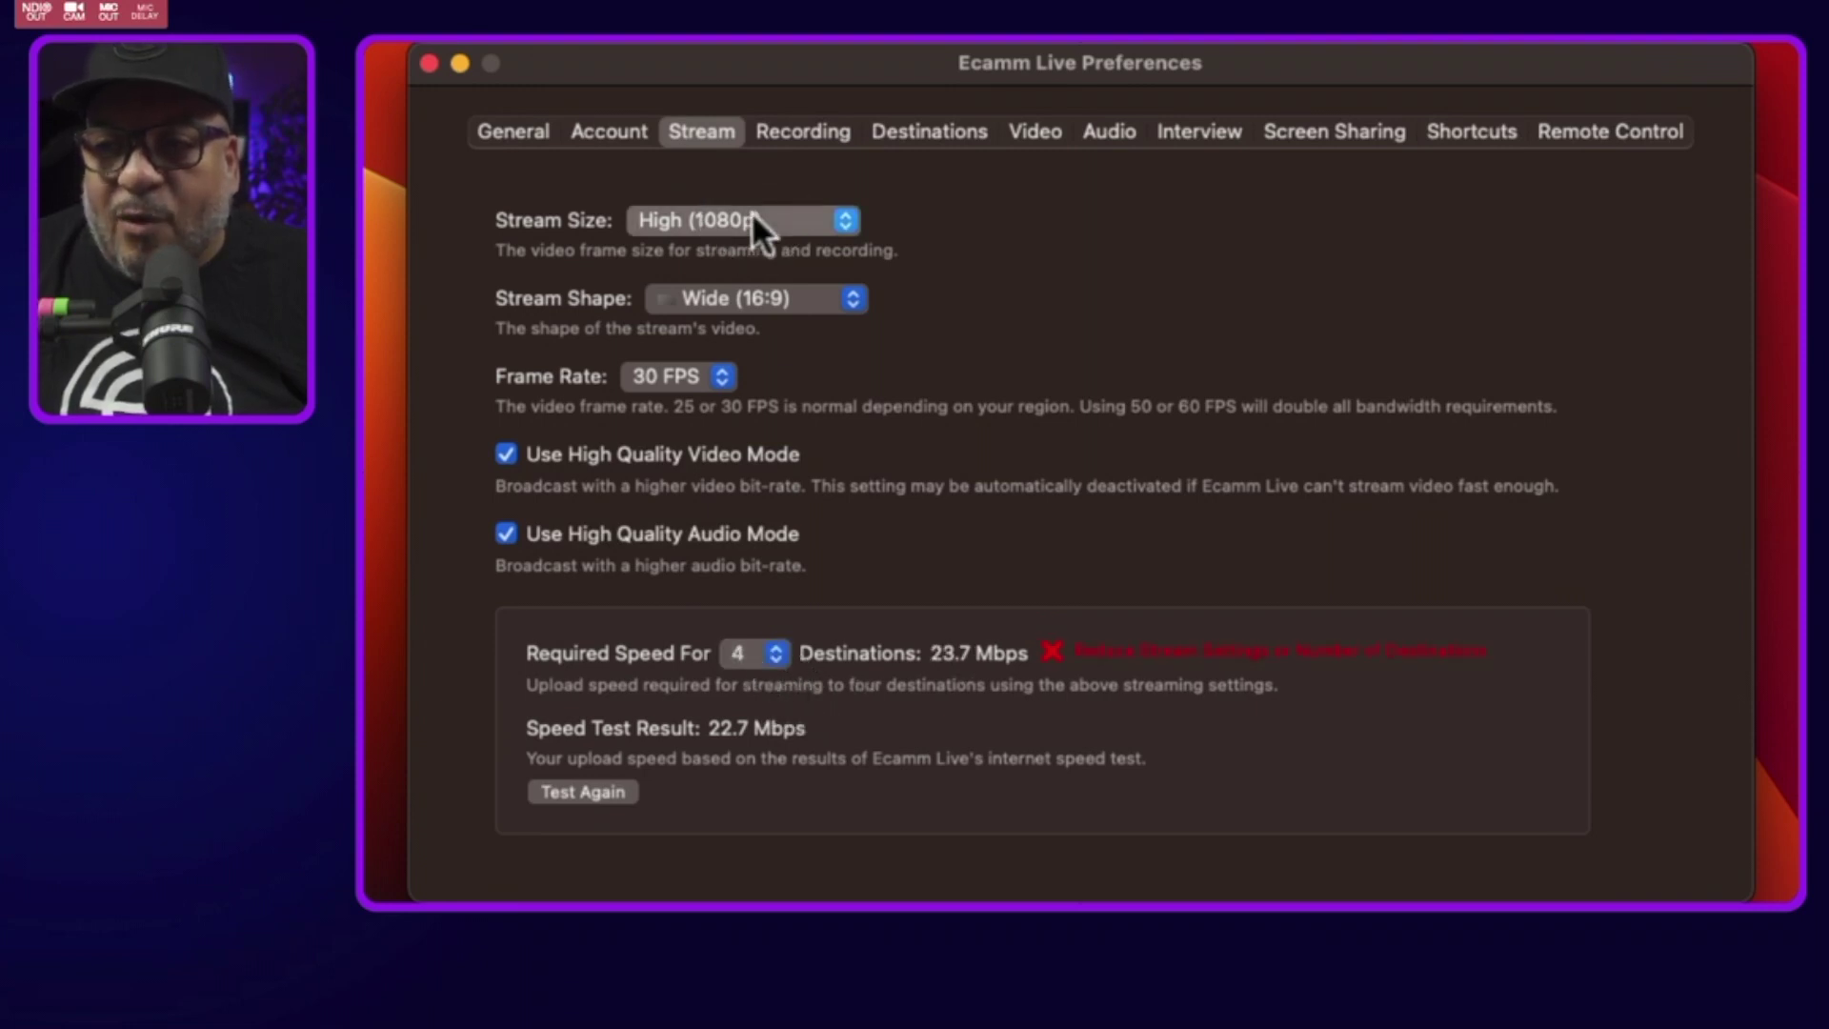
click(763, 185)
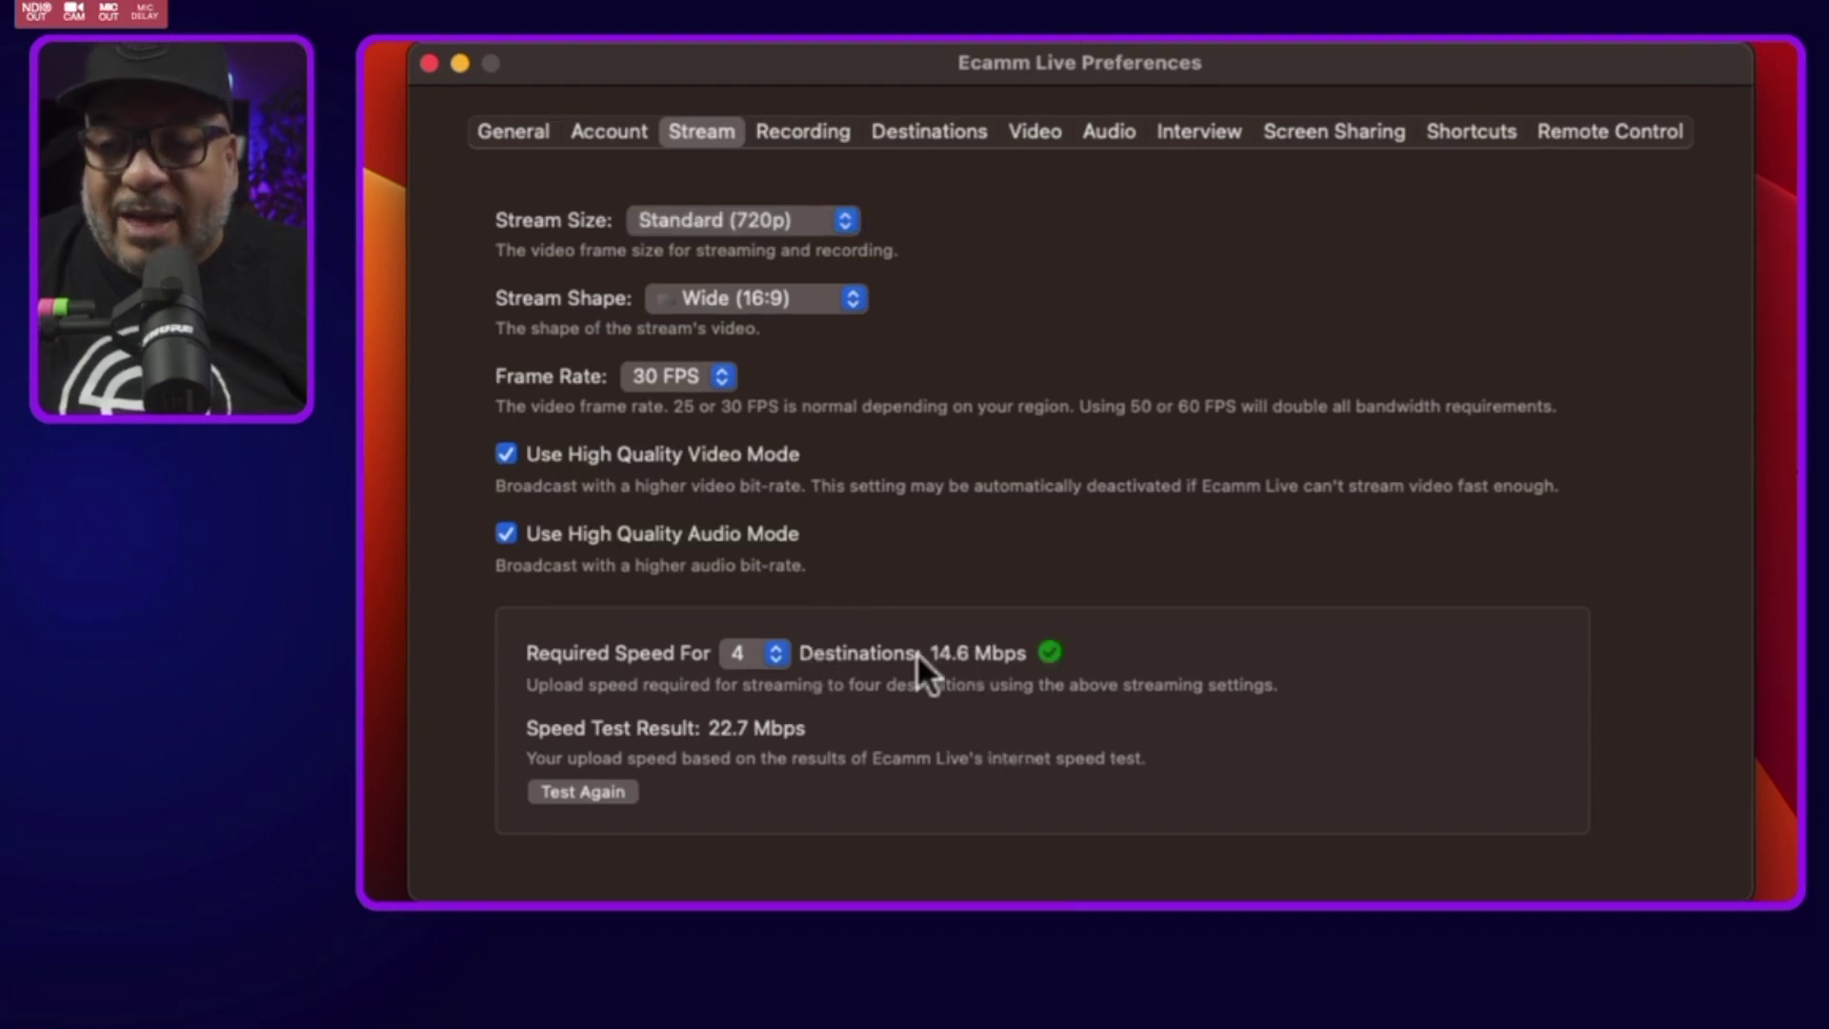
click(745, 648)
click(747, 714)
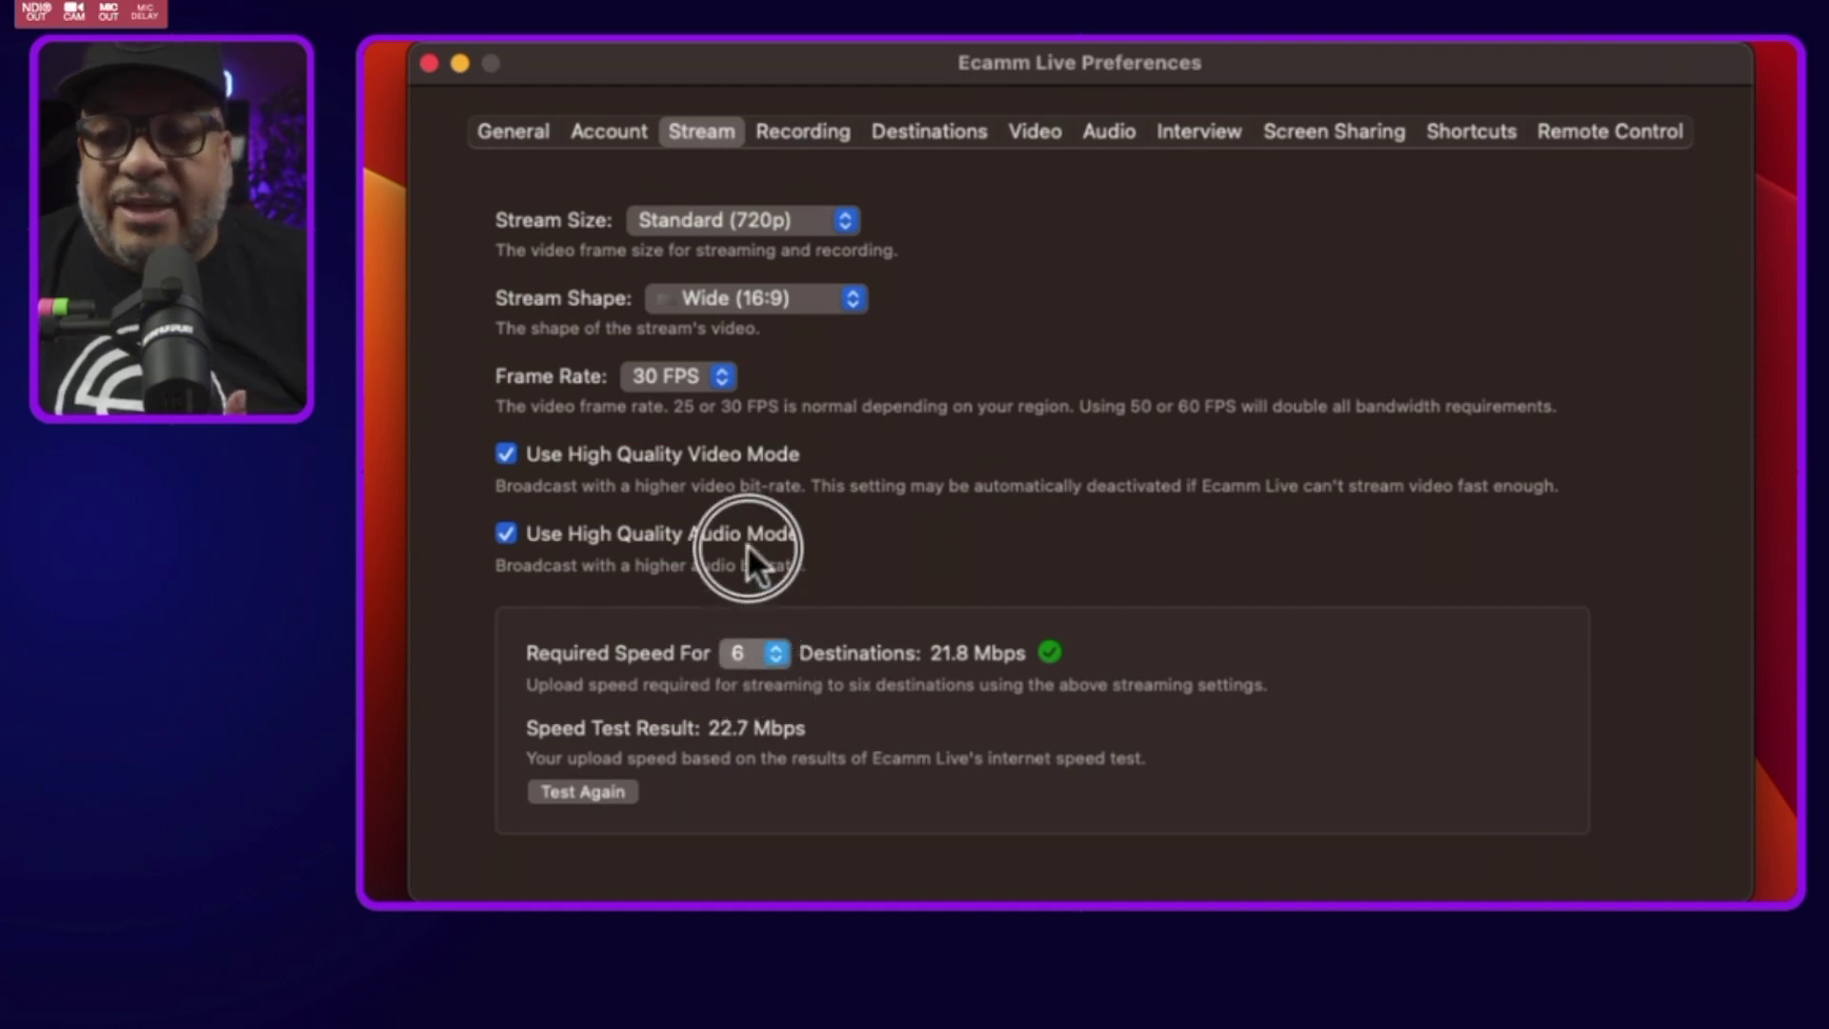
click(753, 653)
click(753, 486)
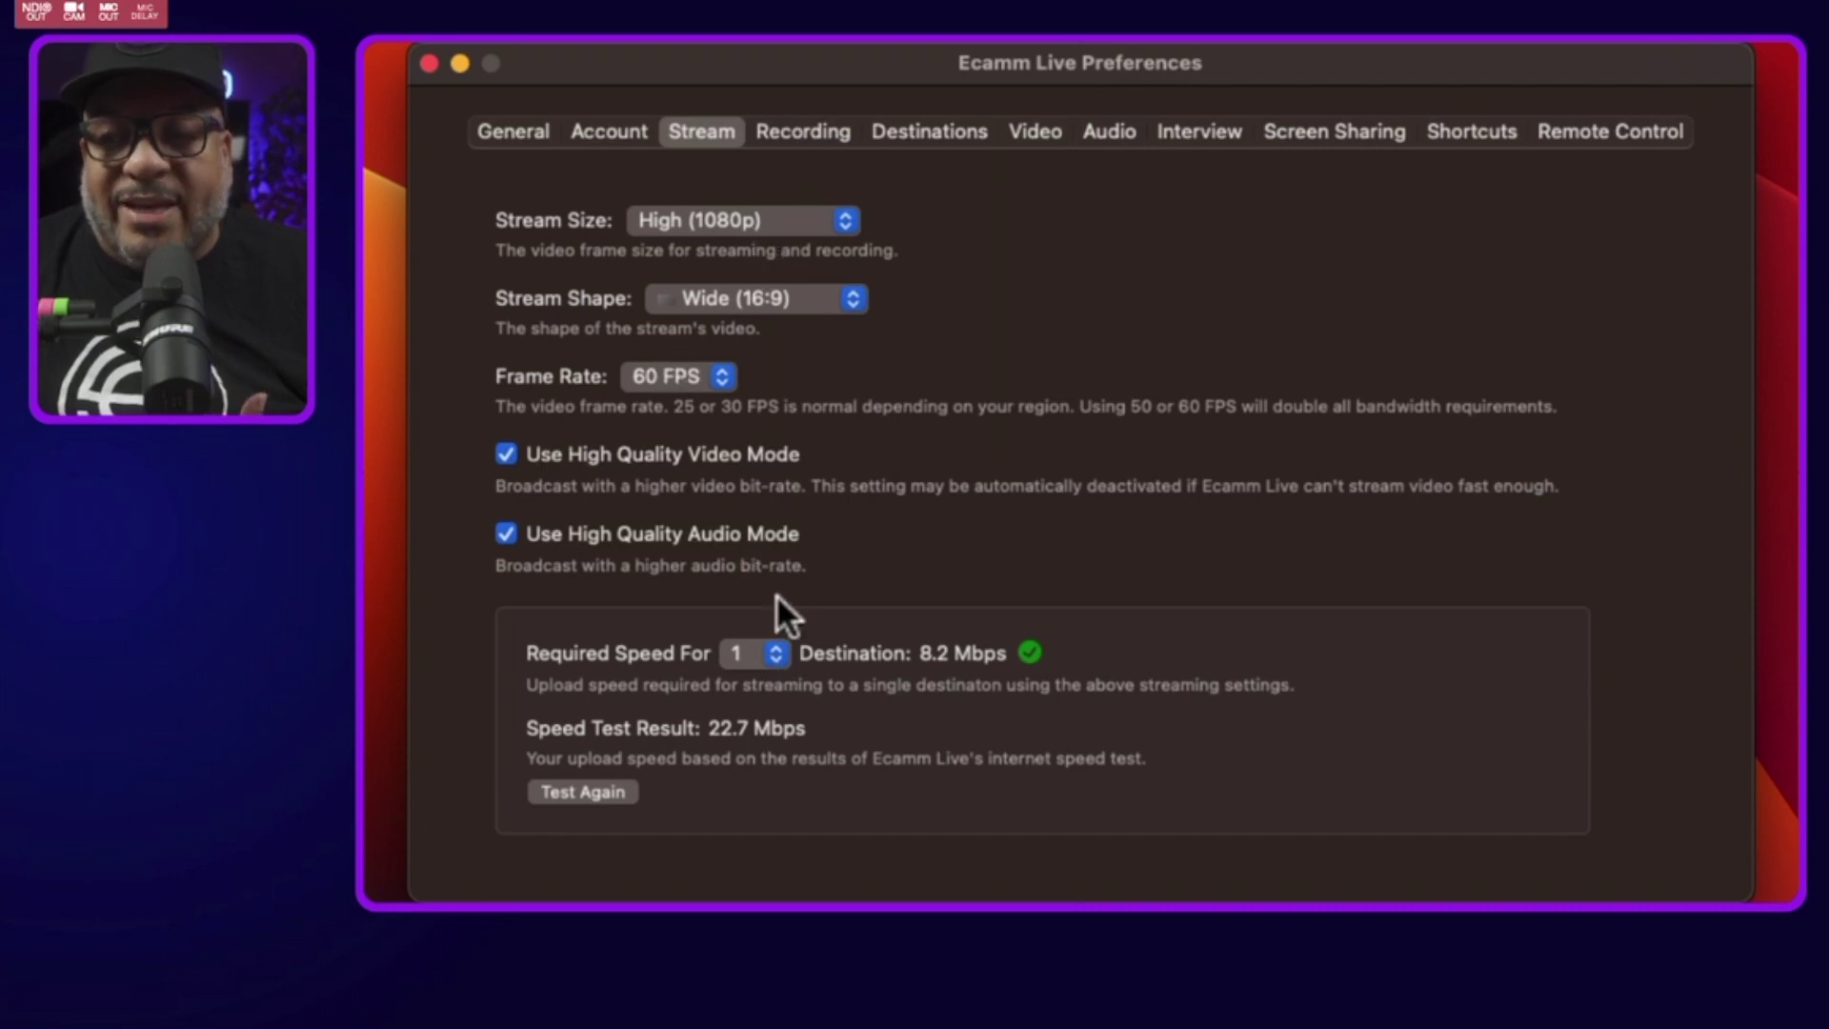
Keep the stream at High (1080p), 60 FPS and close the Preferences window.
click(745, 648)
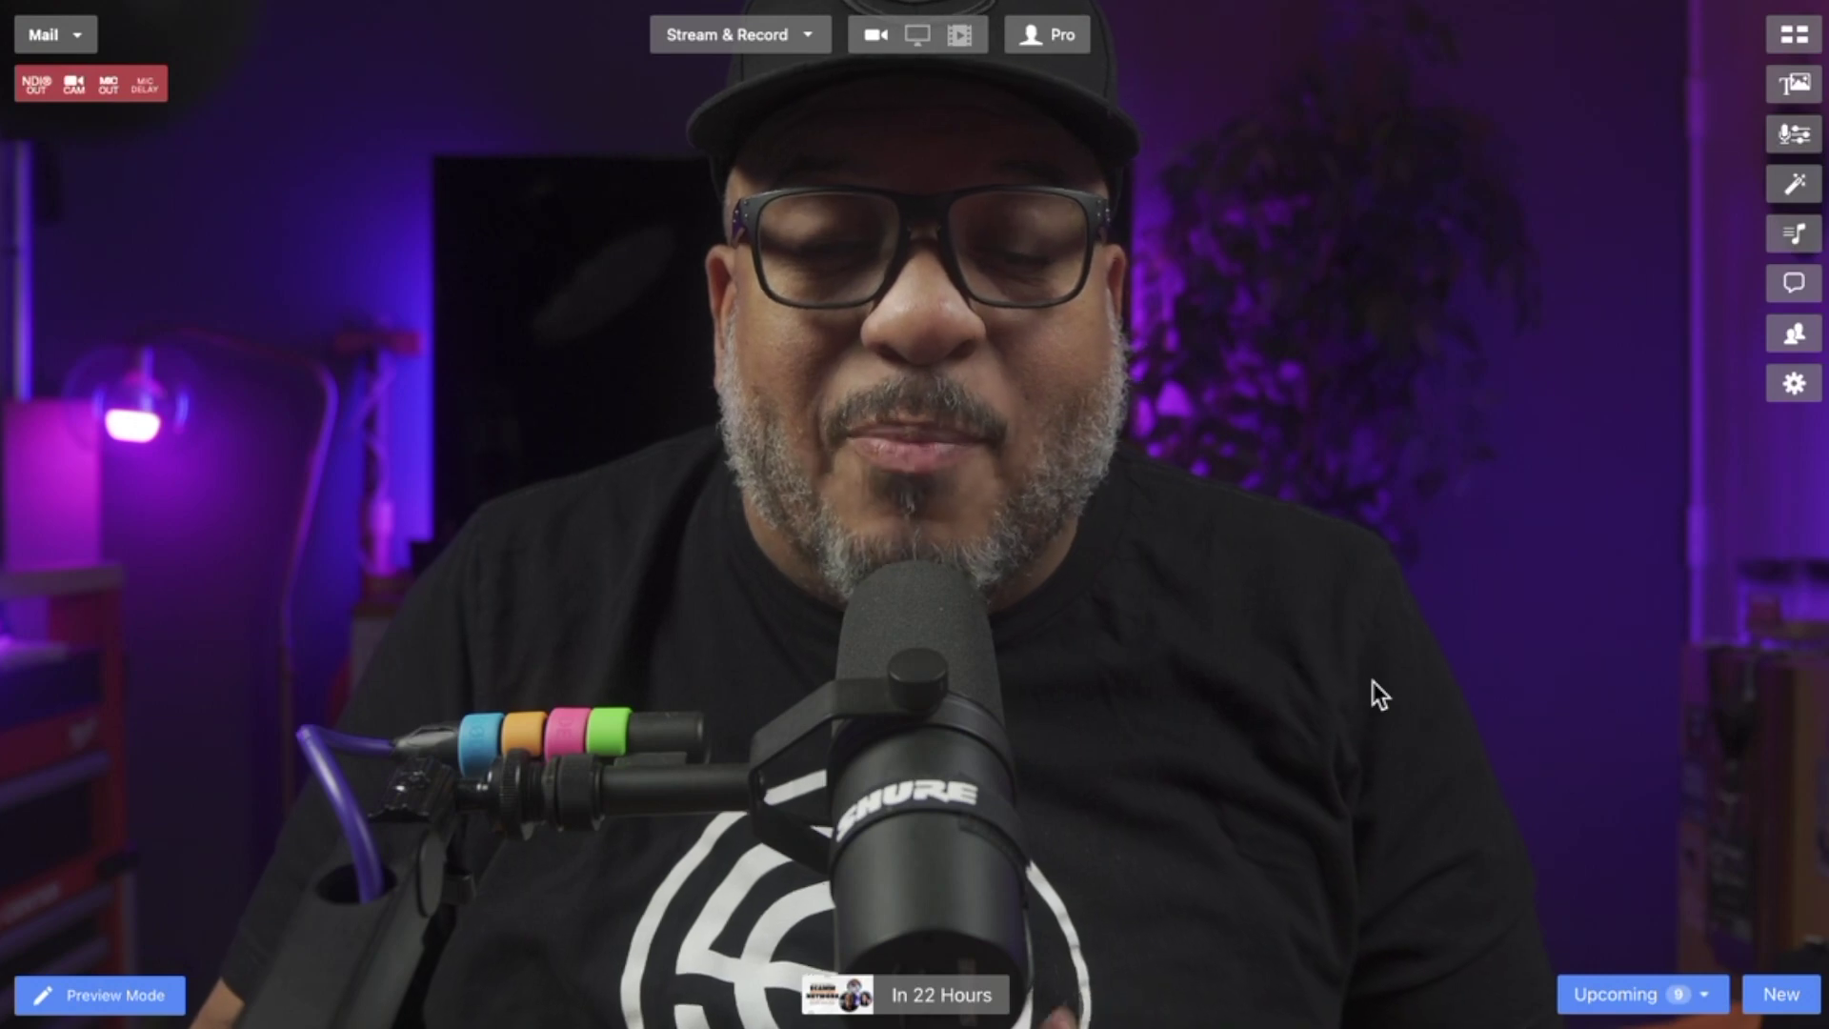
Create a new broadcast with the YouTube channel, Ecamm Live Community and Ecamm Live Beta as destinations.
click(1781, 993)
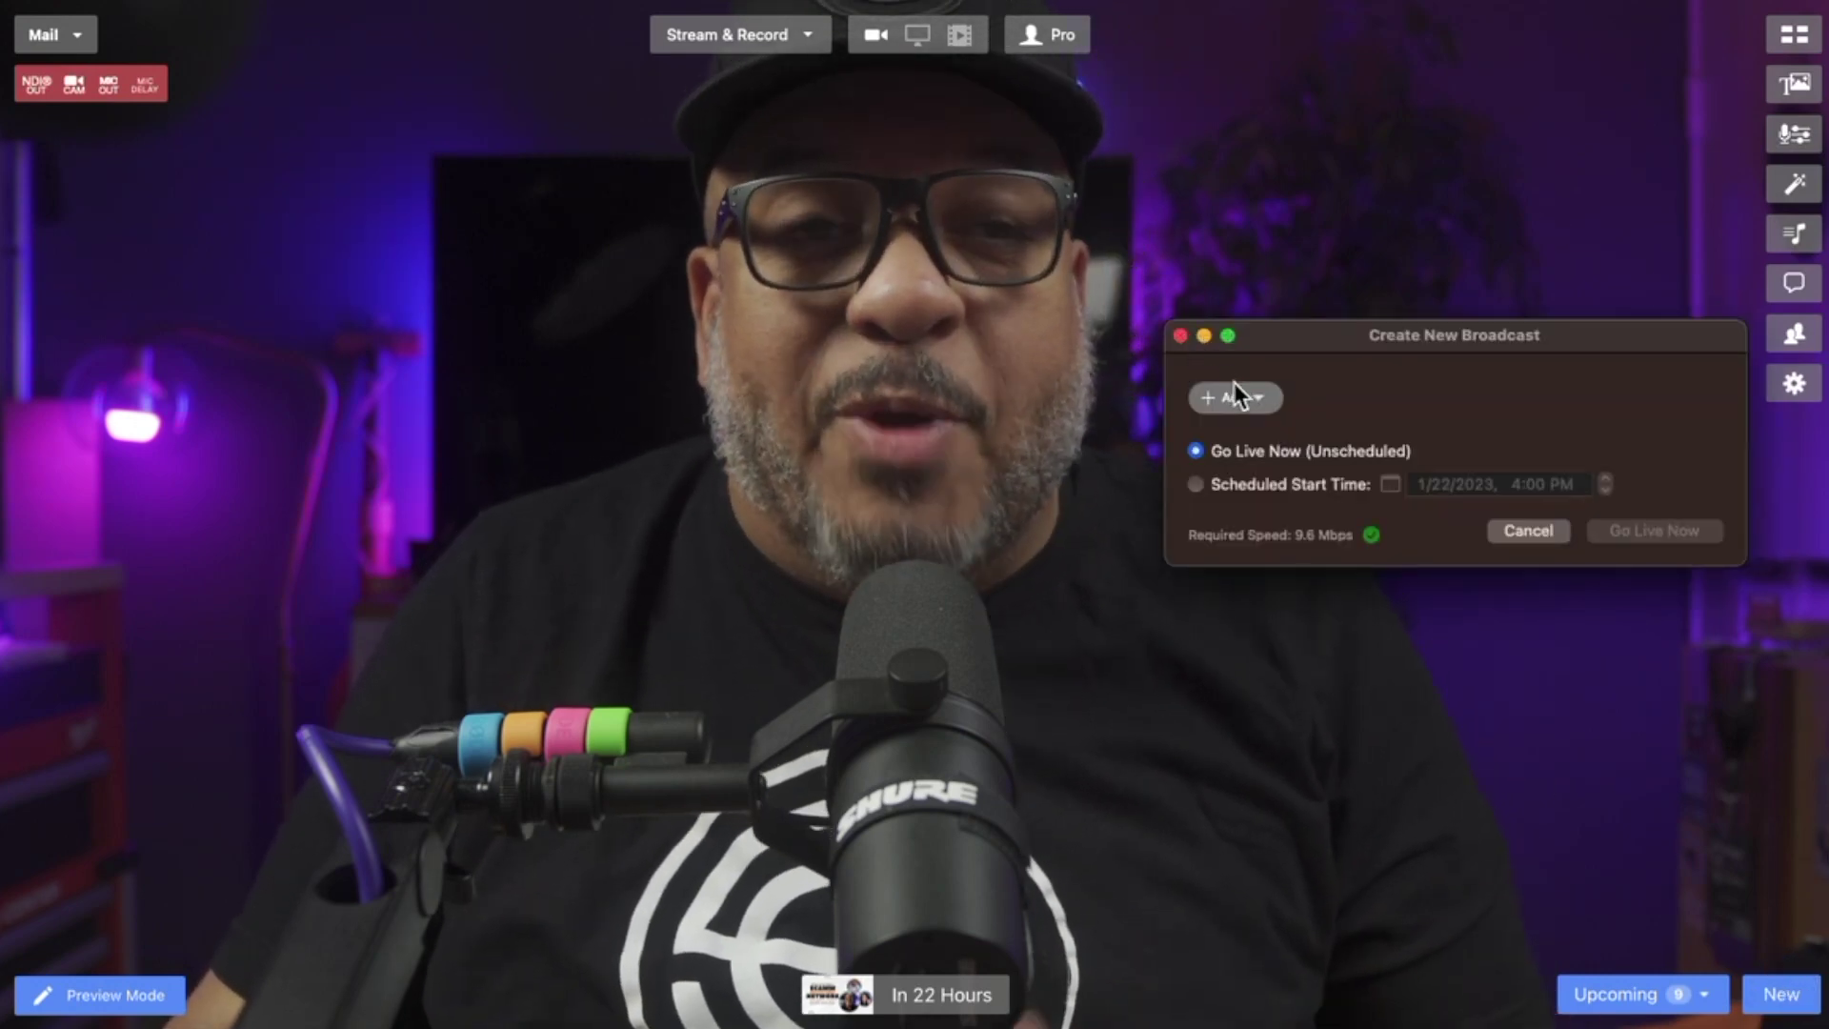
click(1234, 393)
click(1282, 470)
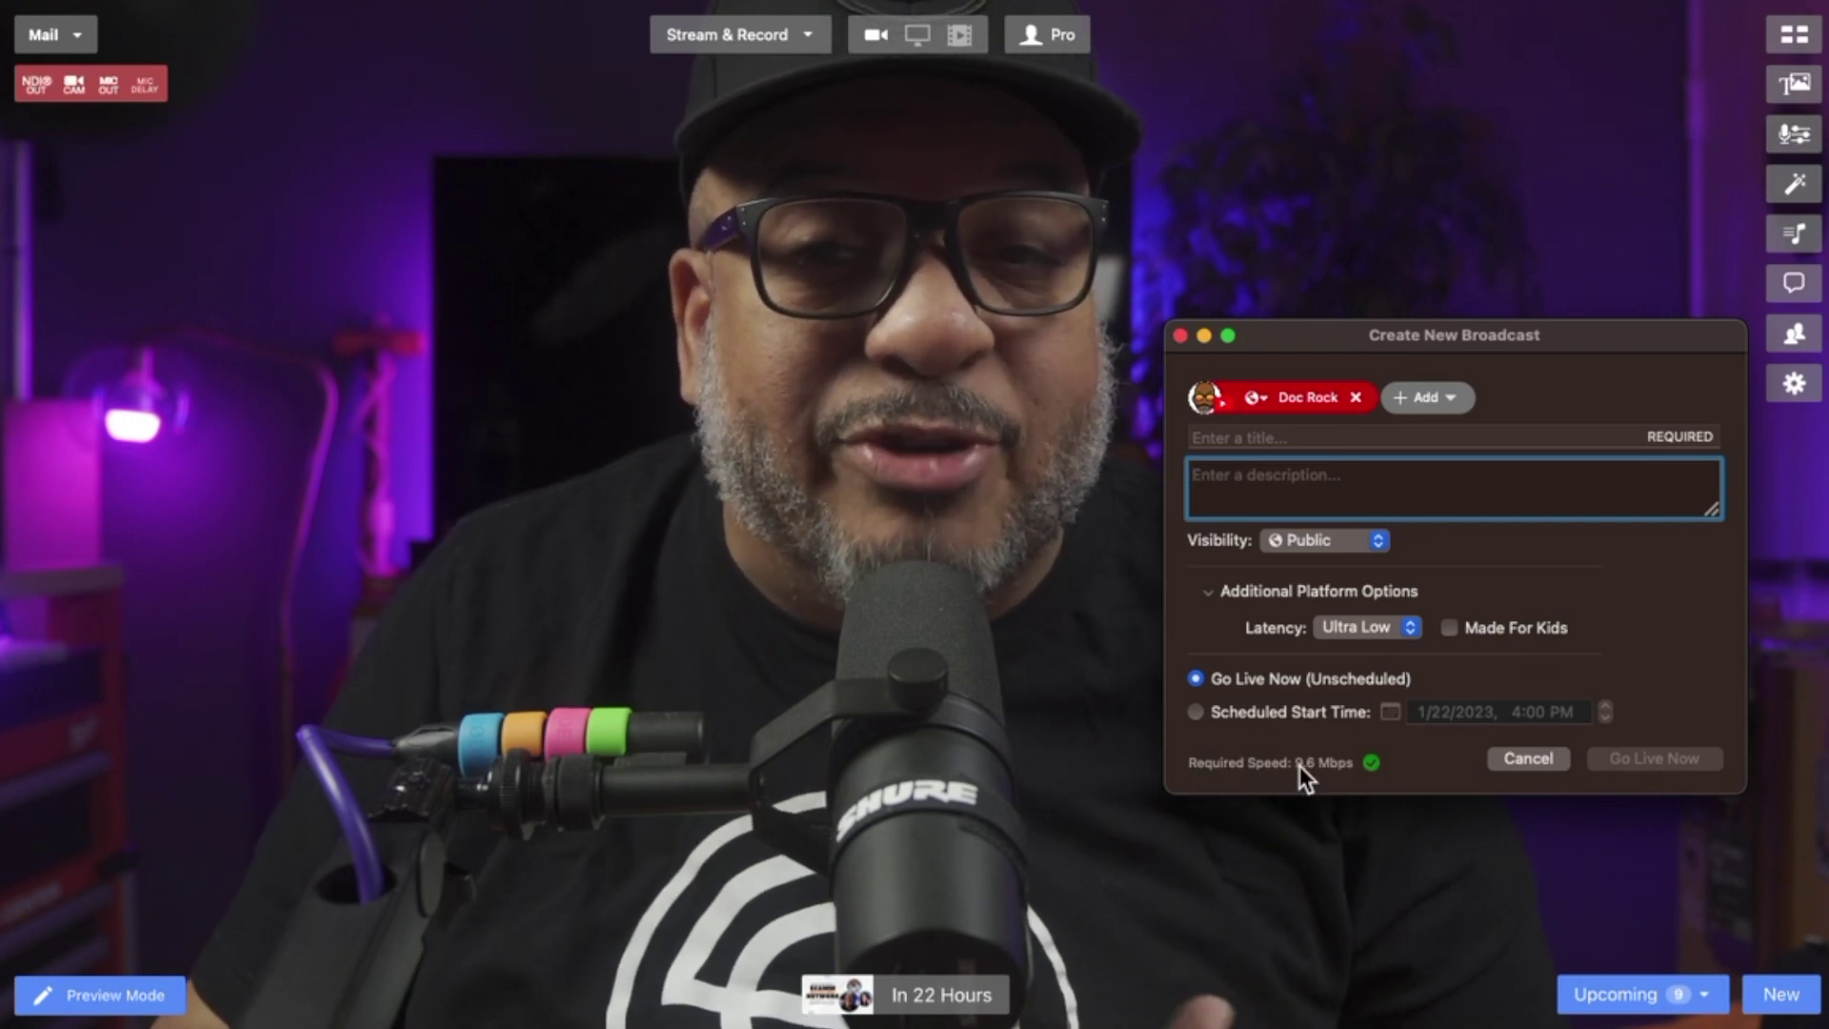
click(1432, 398)
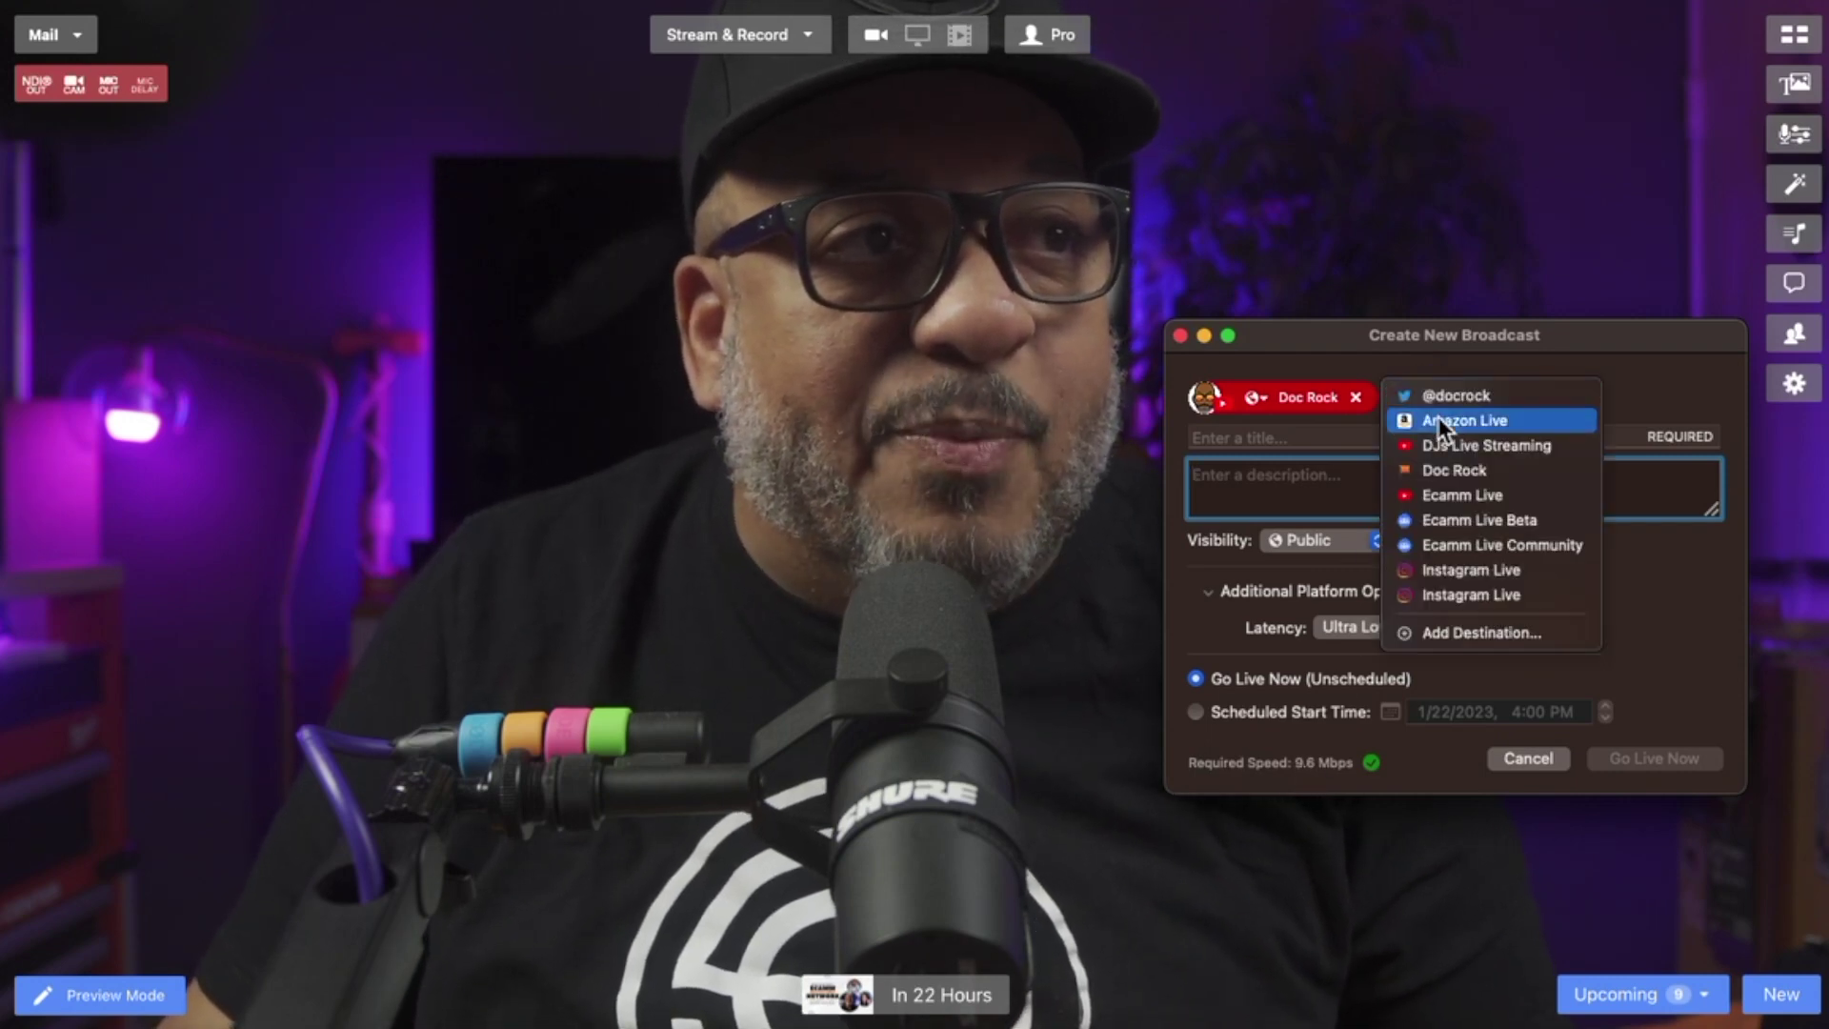
click(1500, 543)
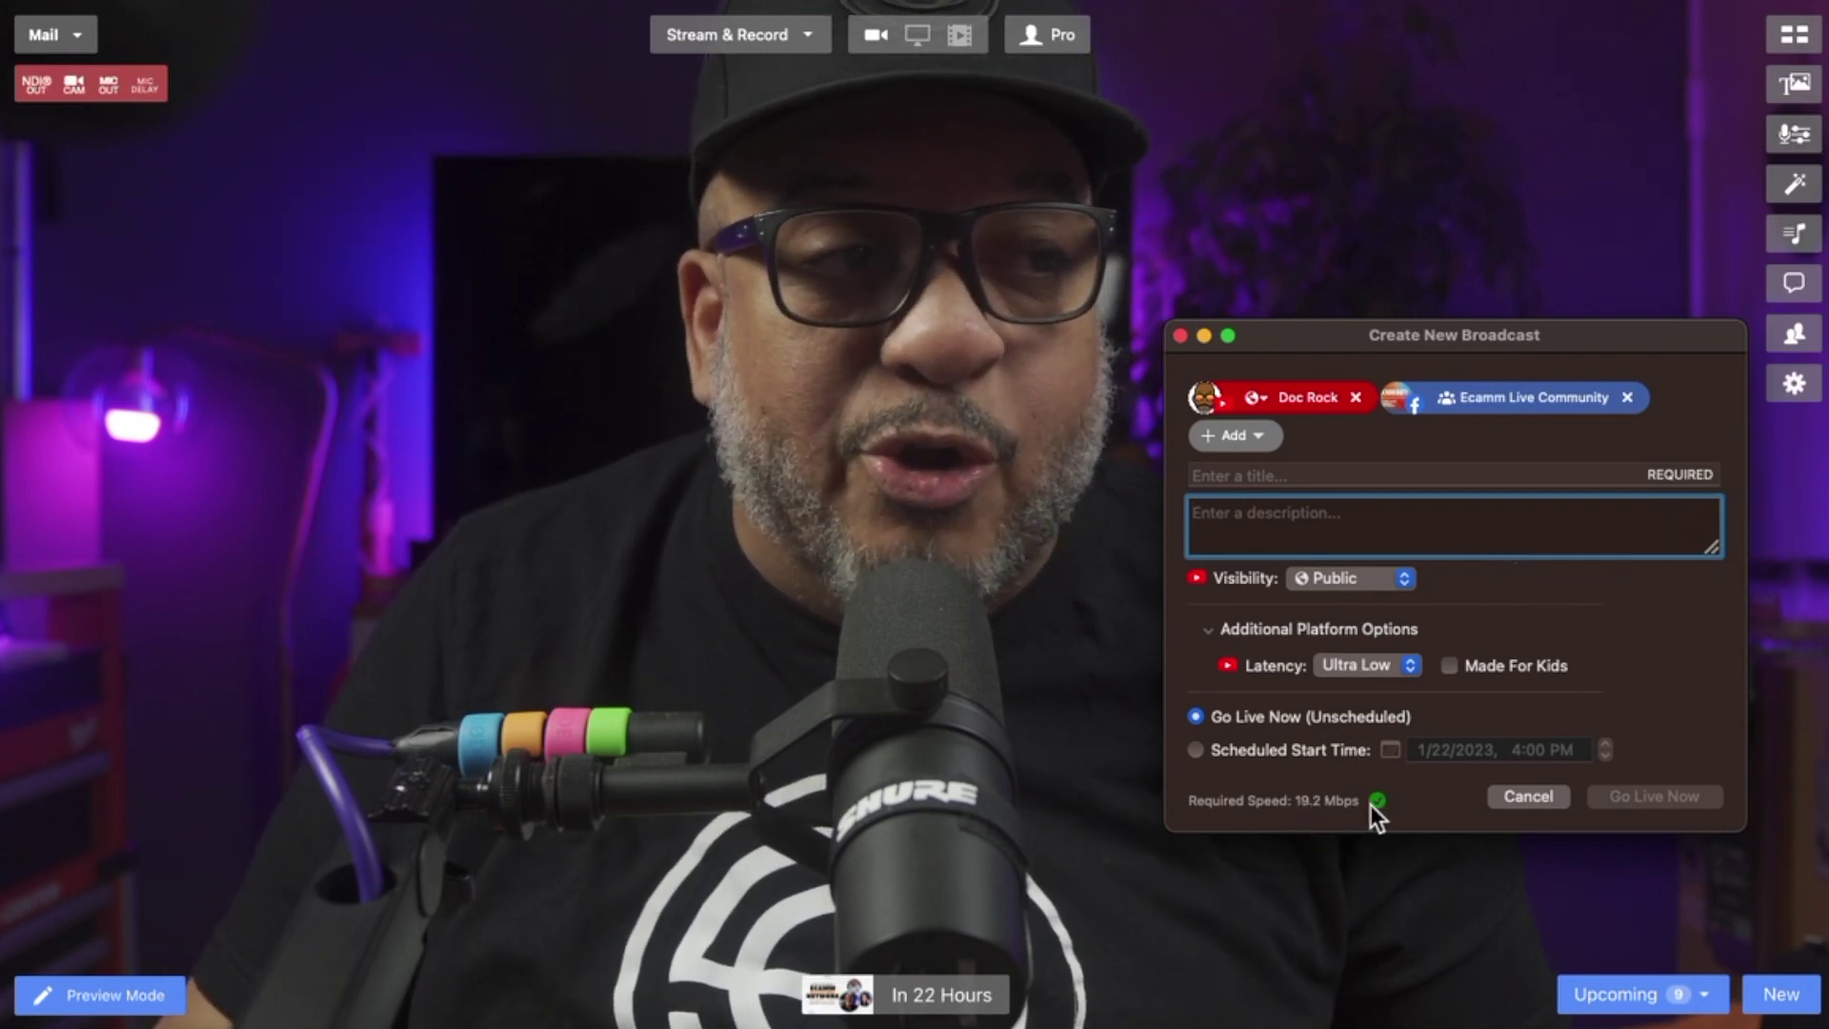
click(1271, 431)
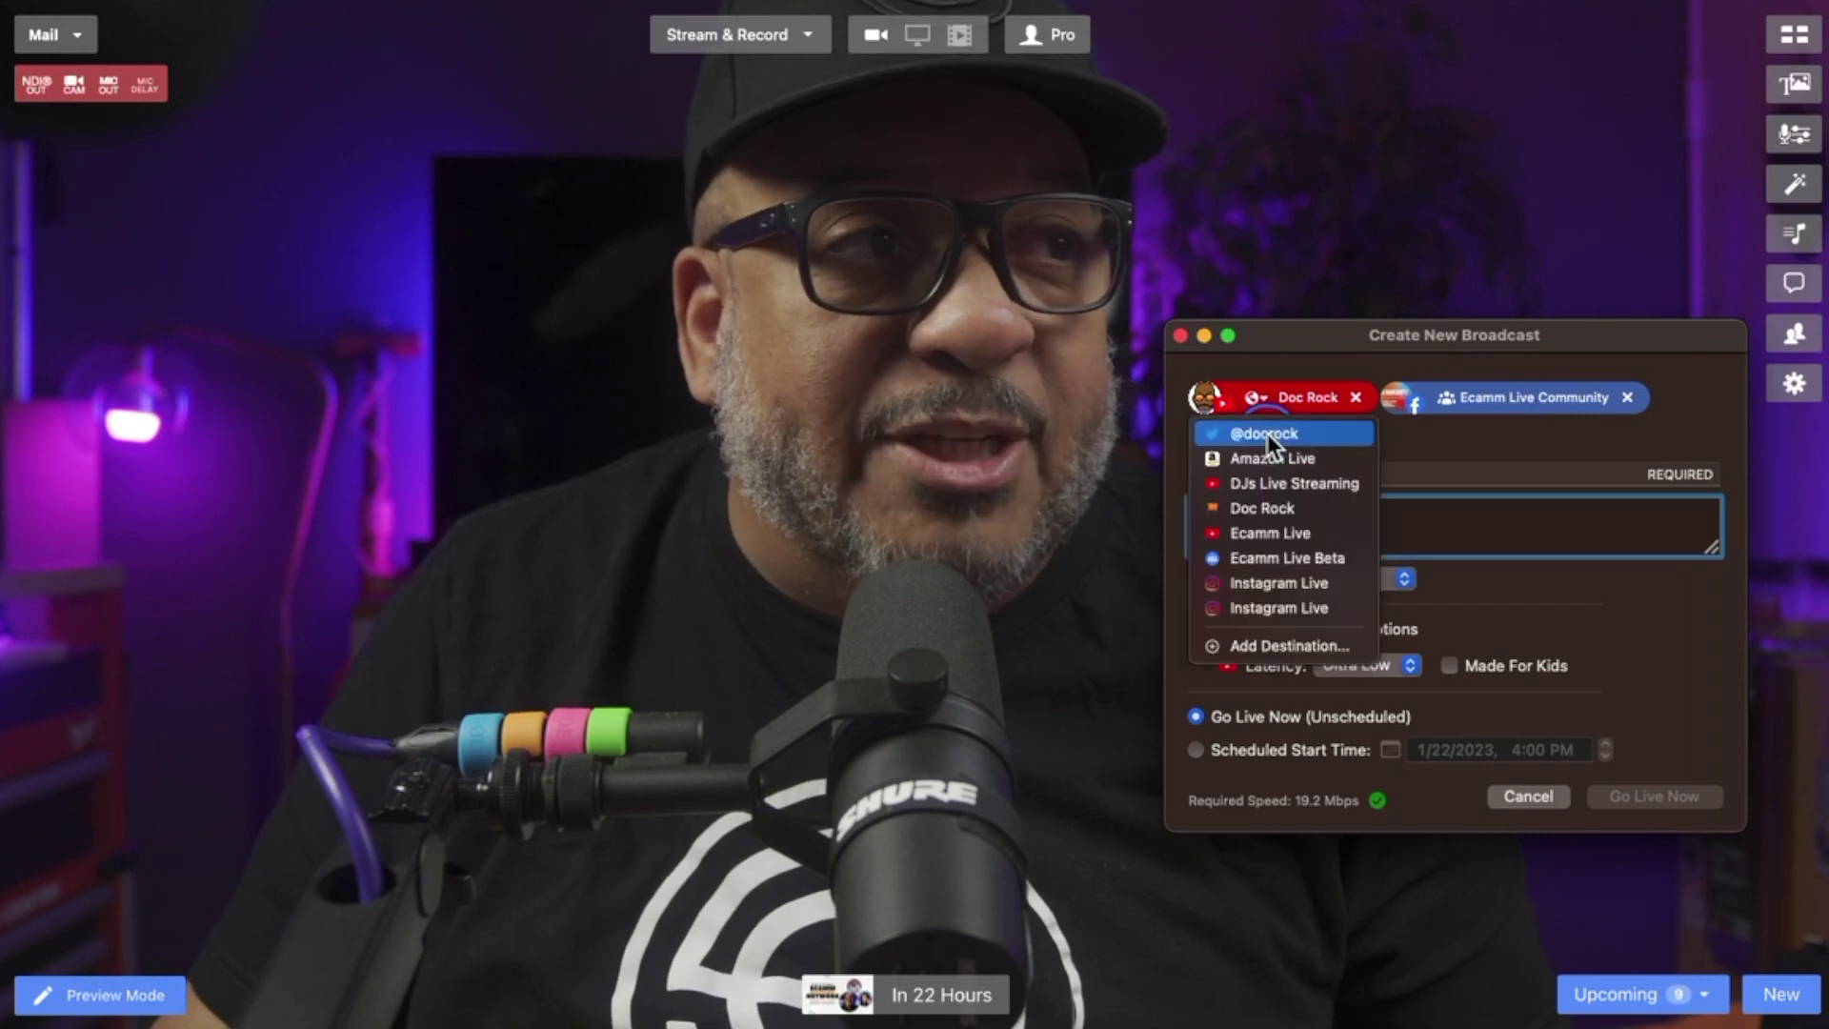
click(1314, 559)
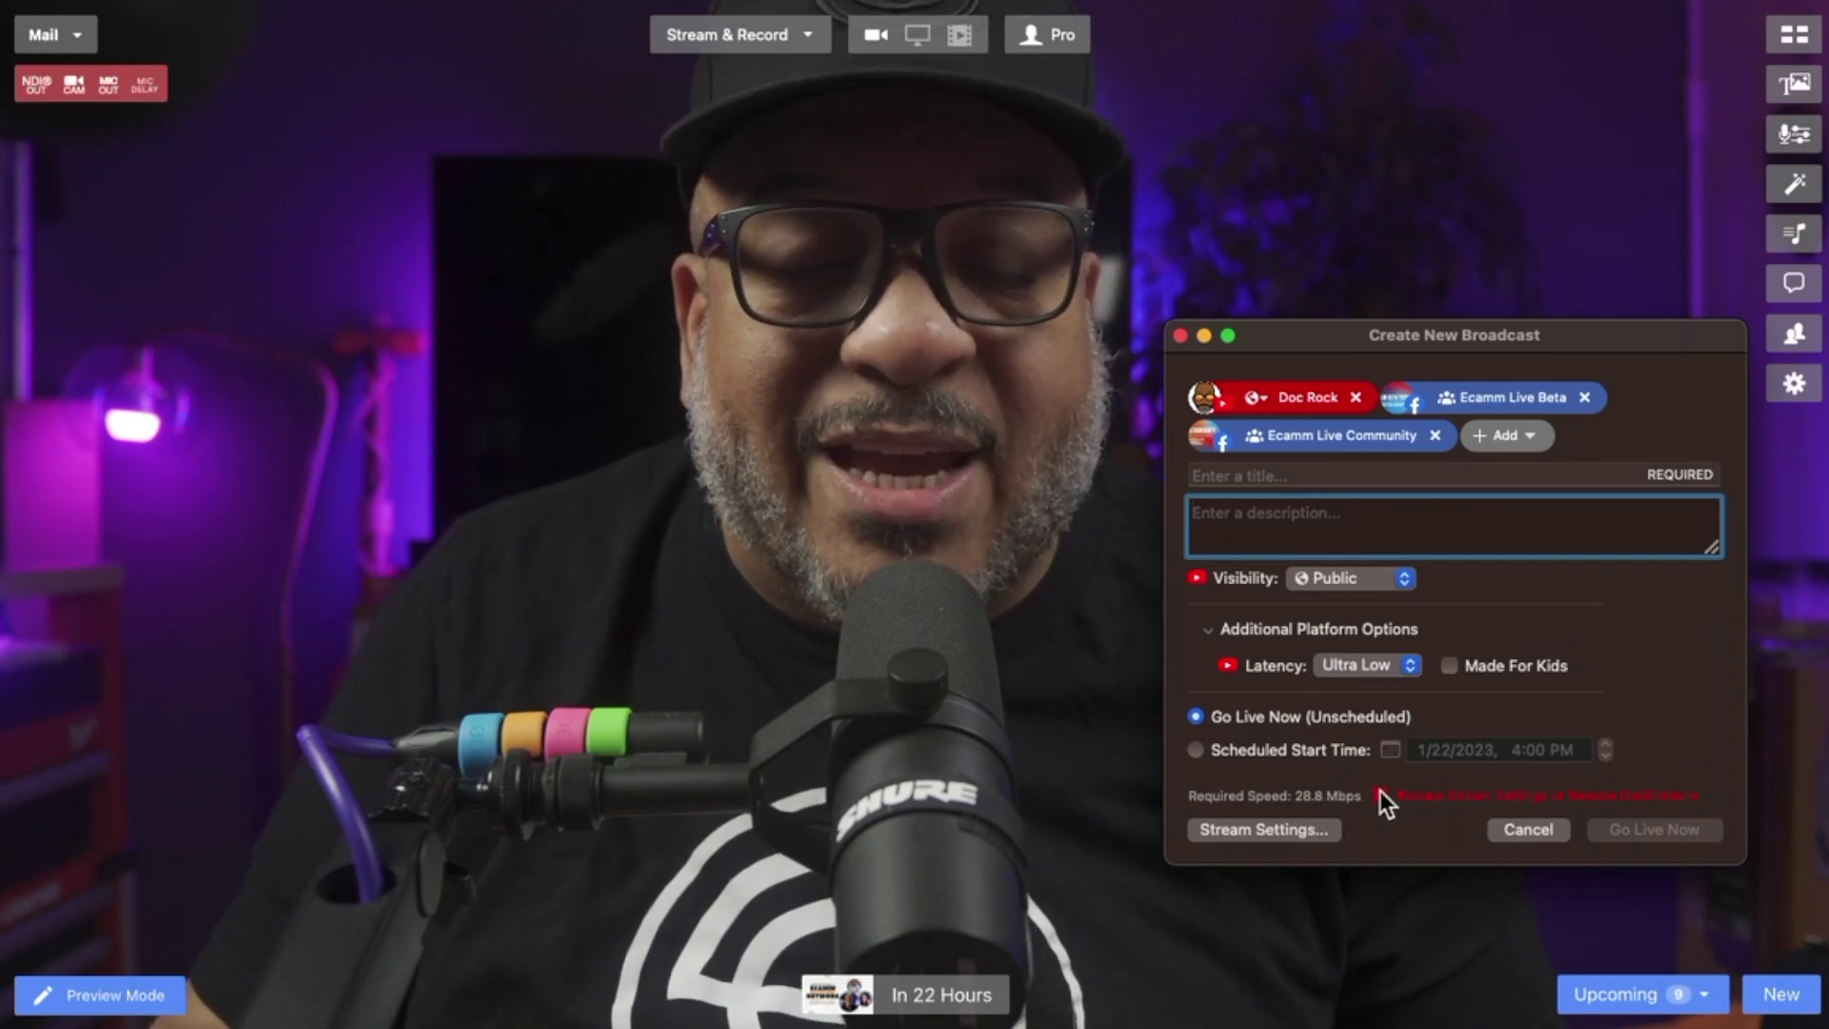
Lower the broadcast's stream size to Standard (720p) in Stream Settings.
click(1296, 831)
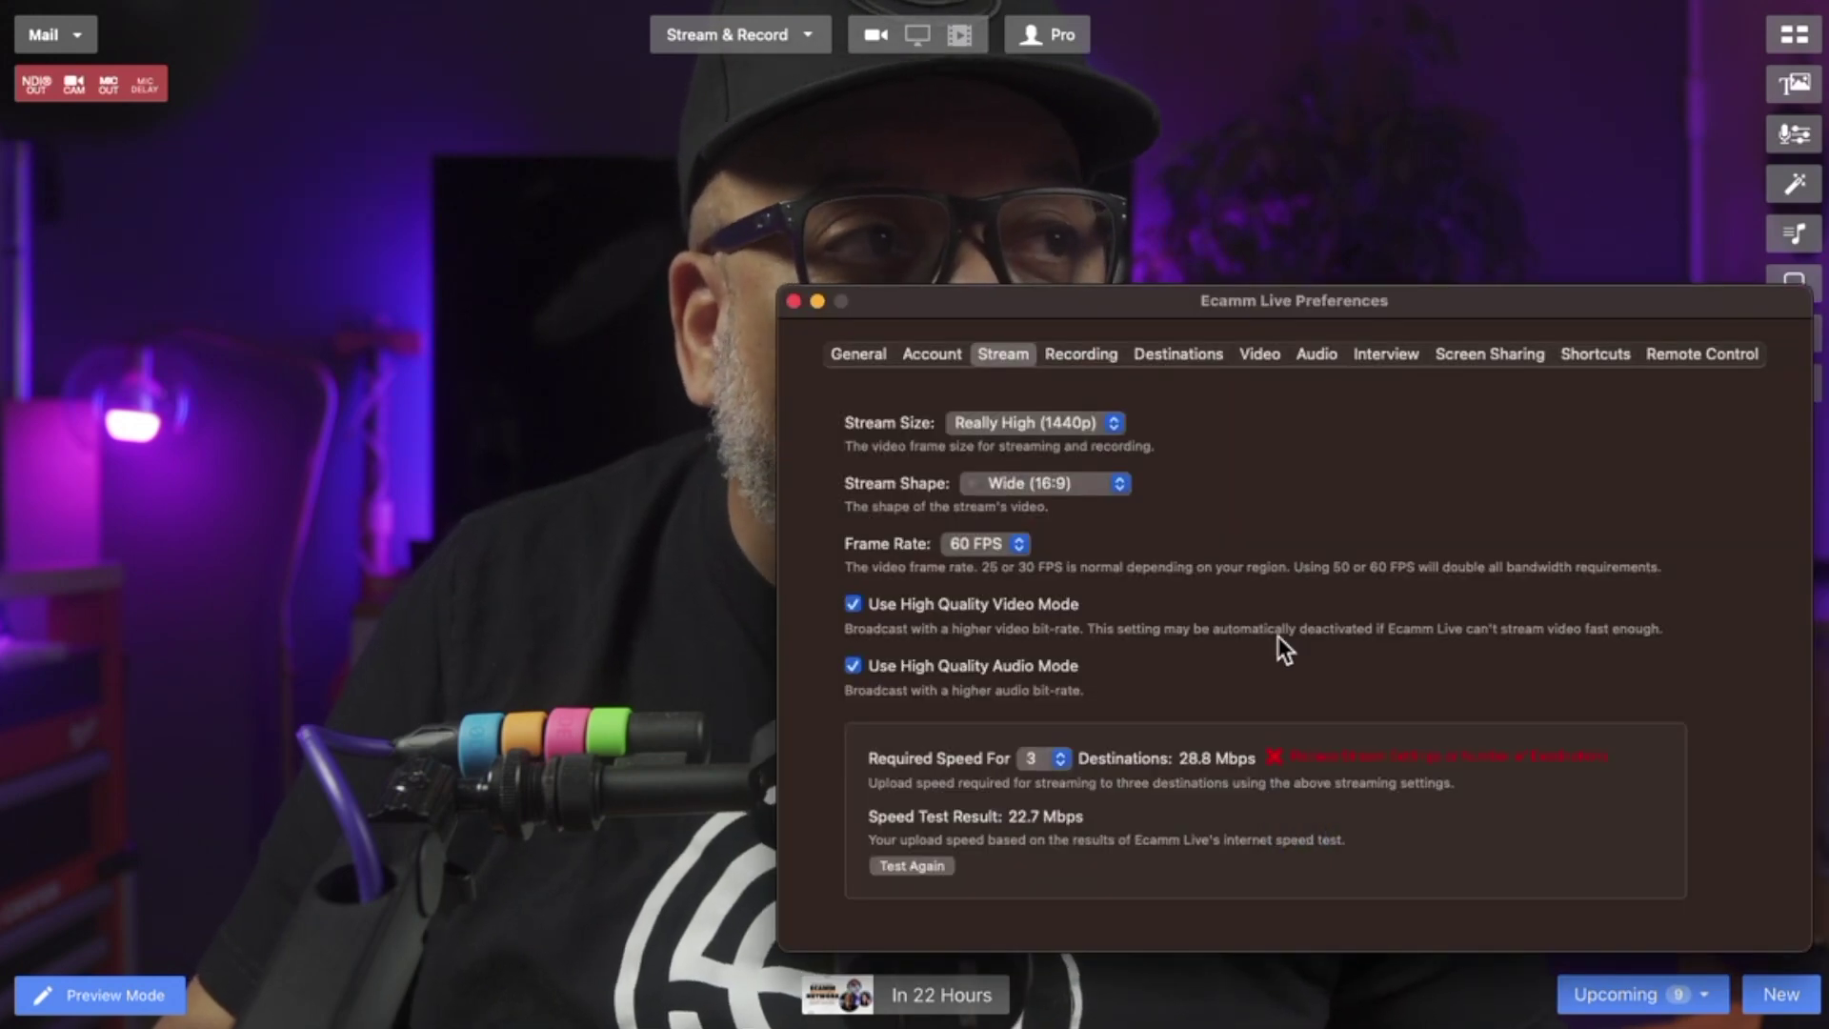
click(1062, 421)
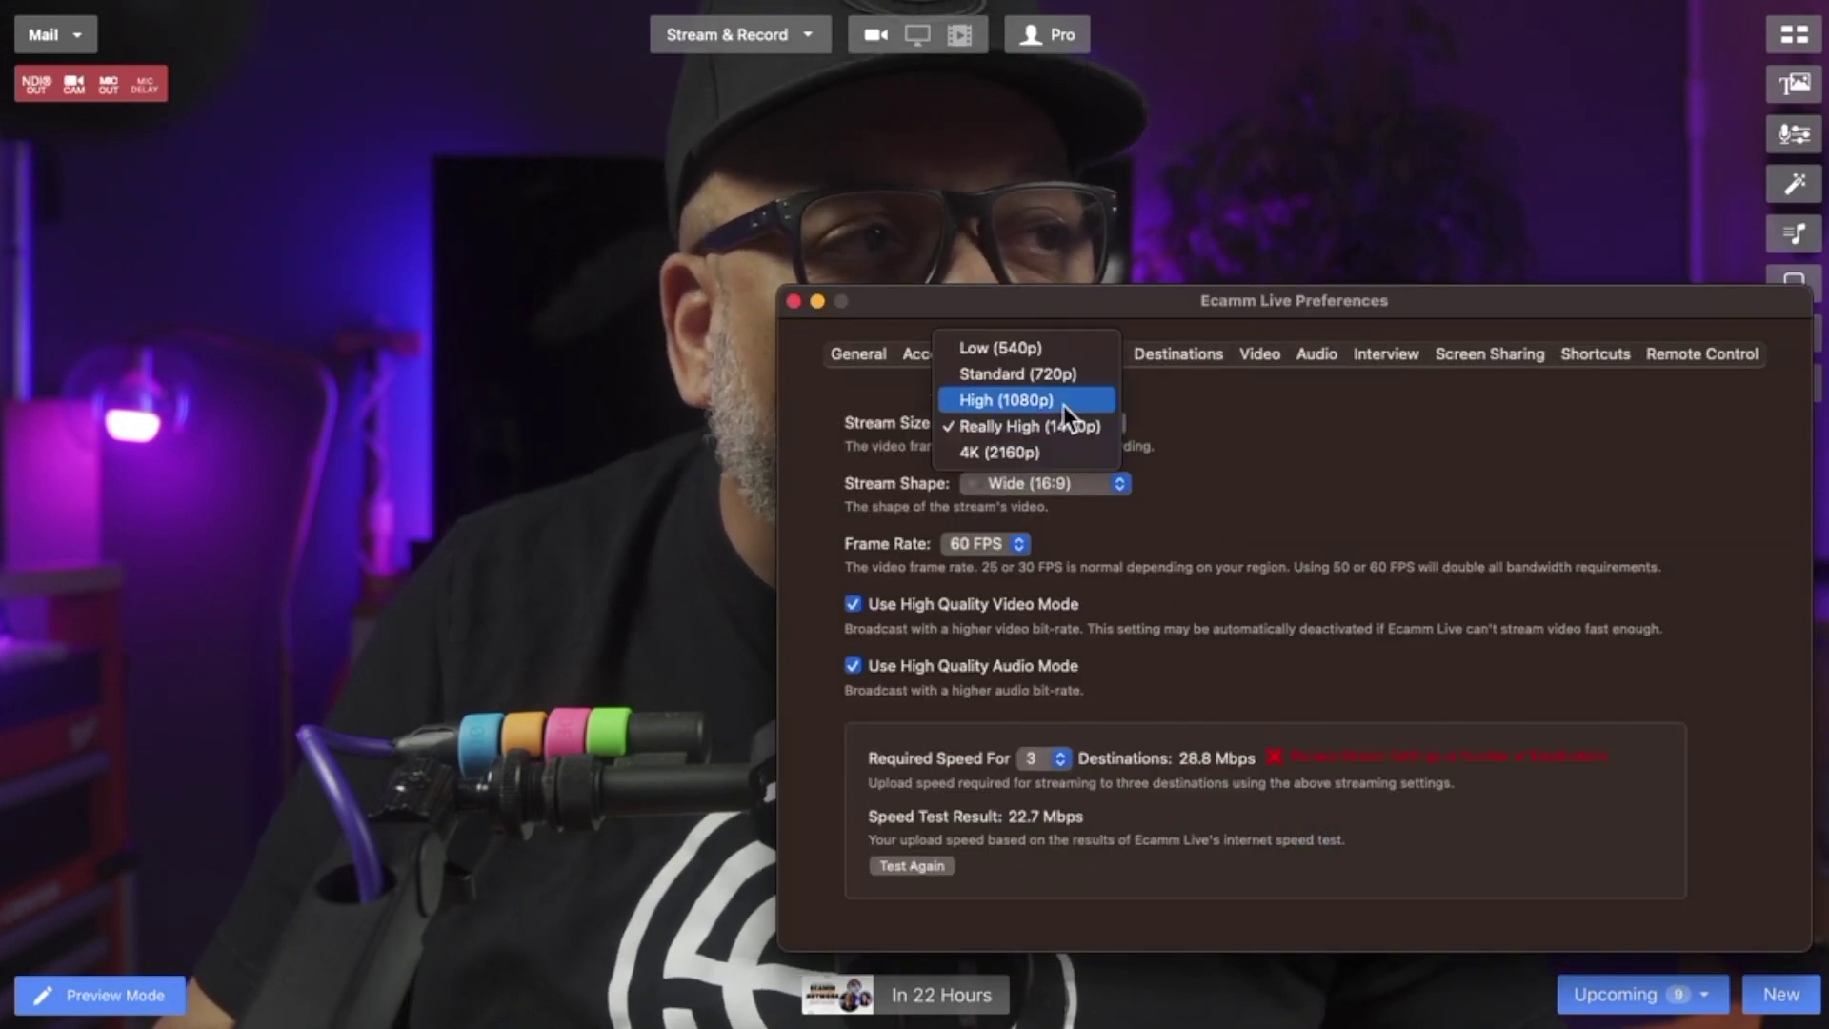
click(1063, 404)
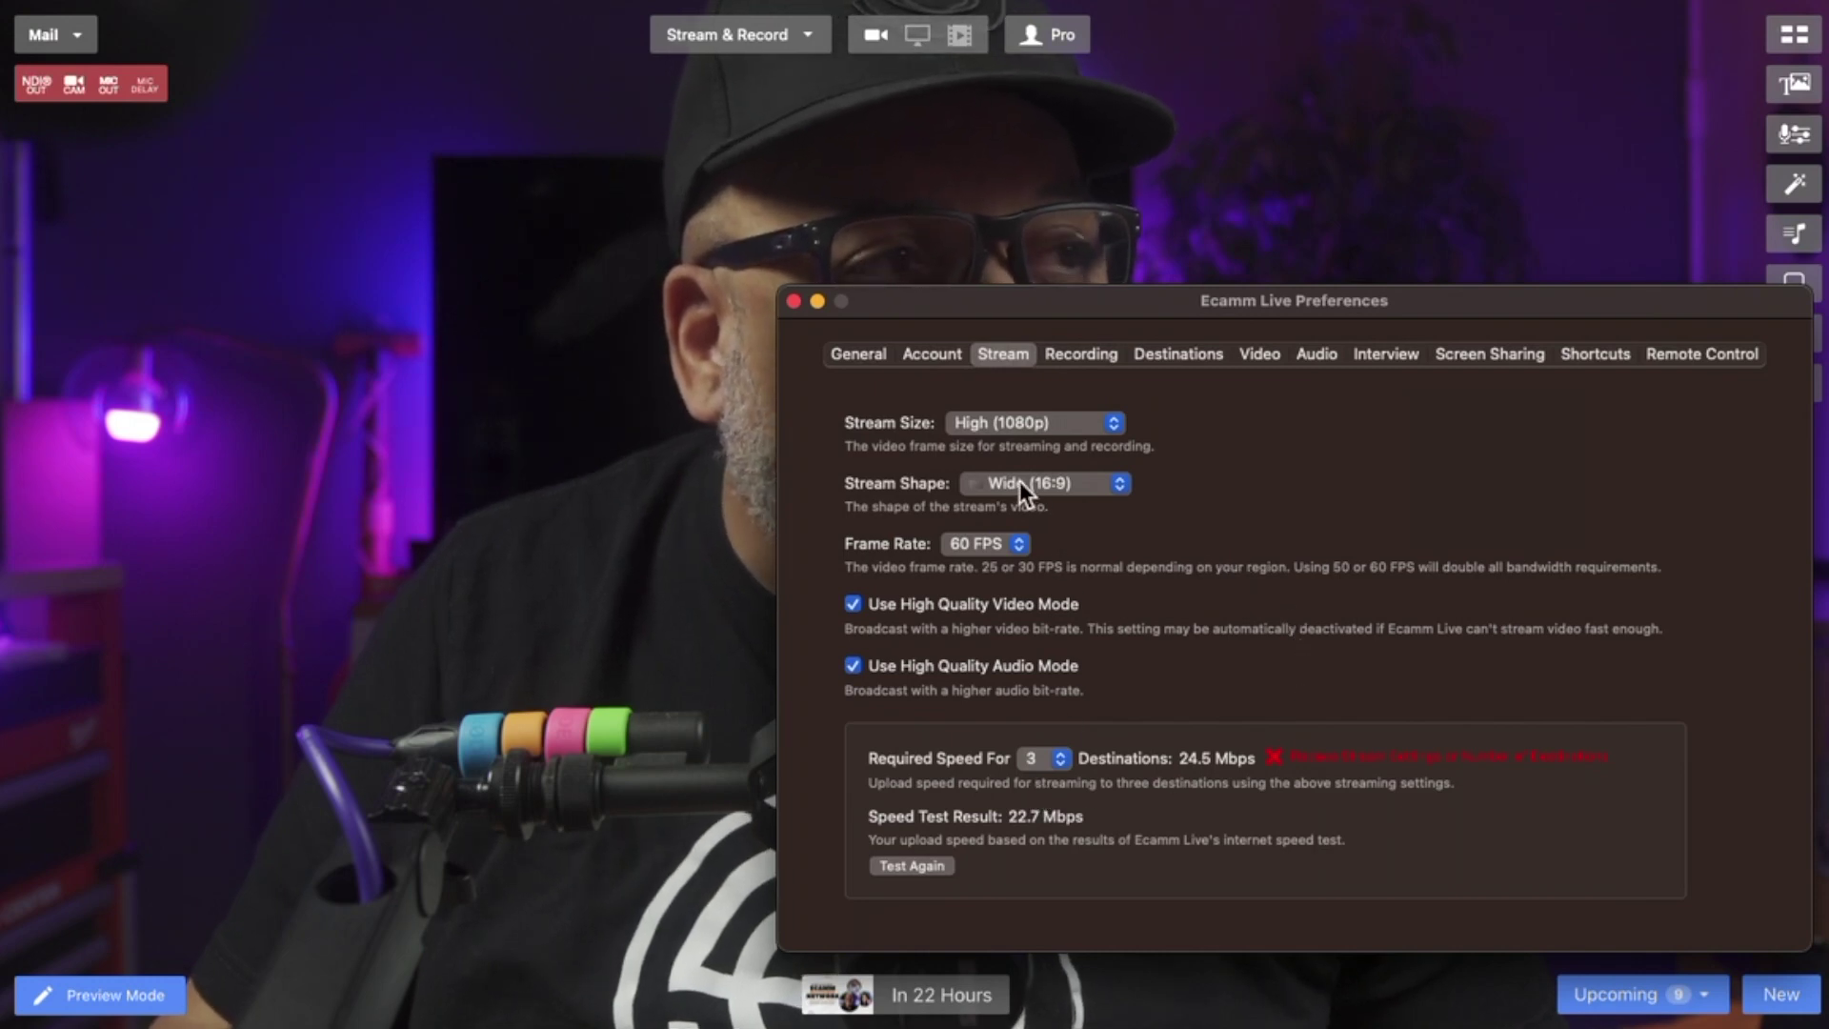
click(1038, 425)
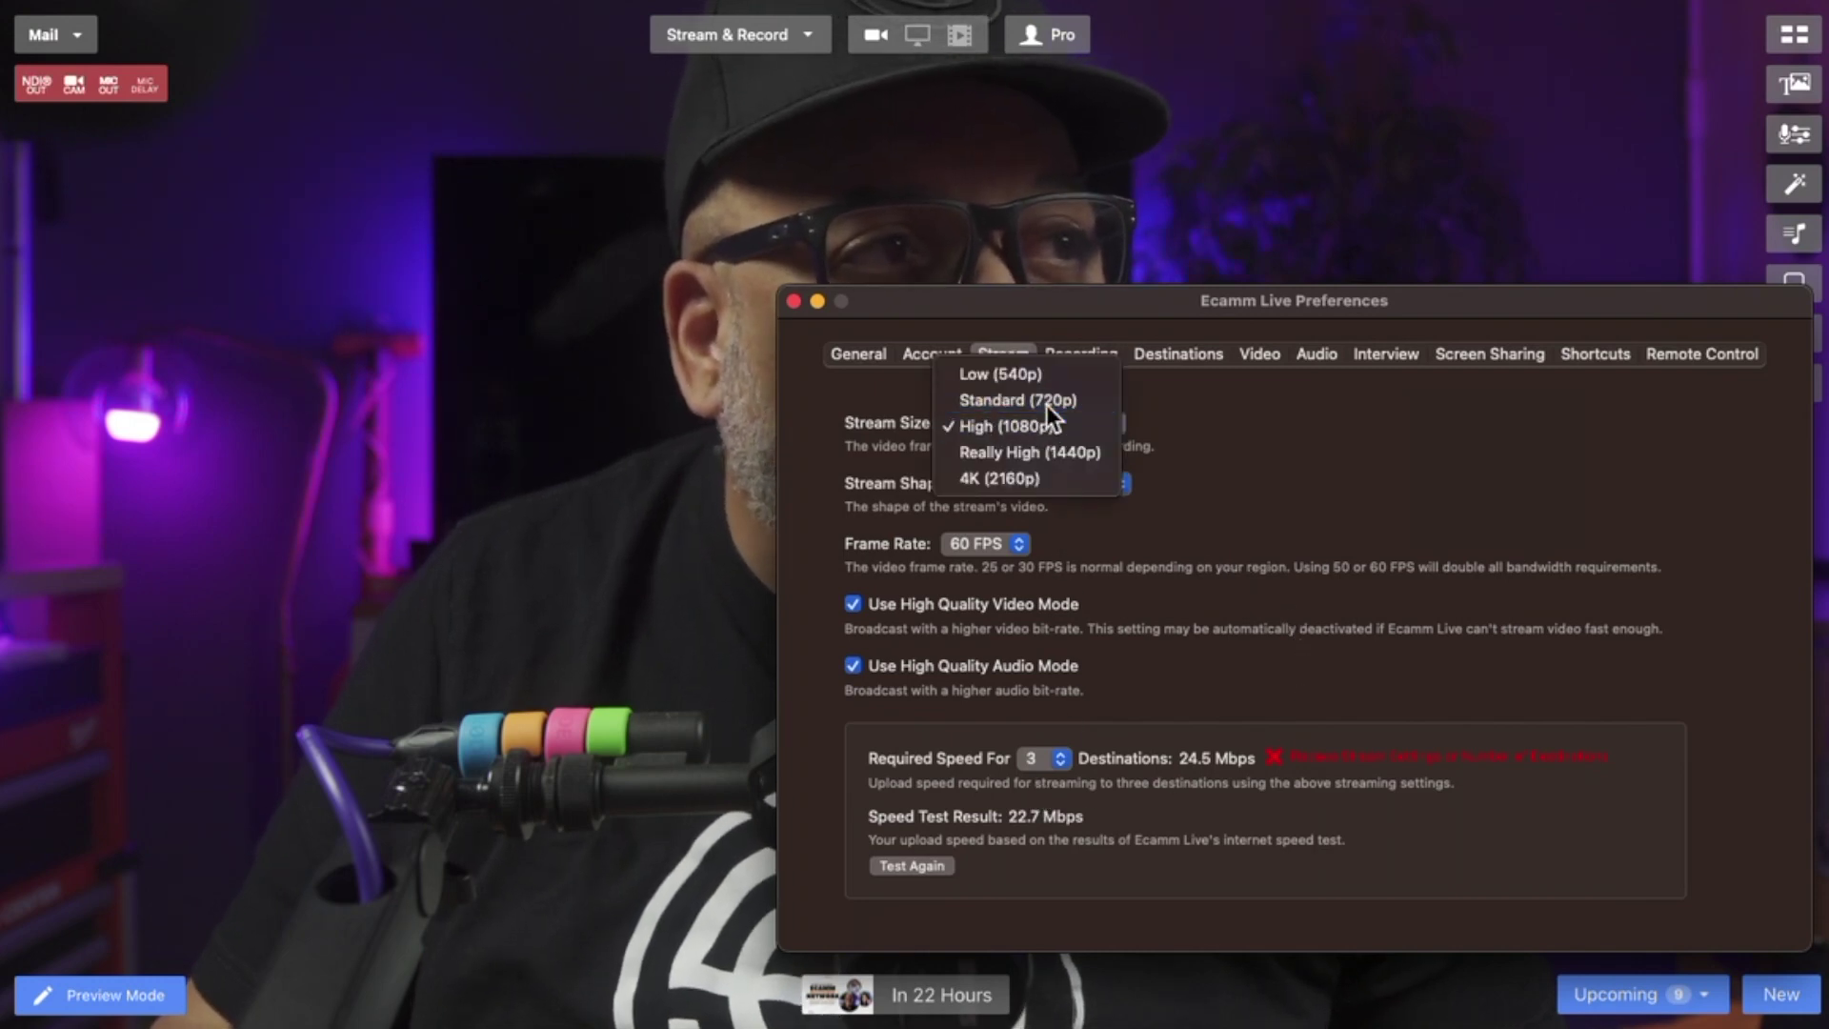
click(1046, 402)
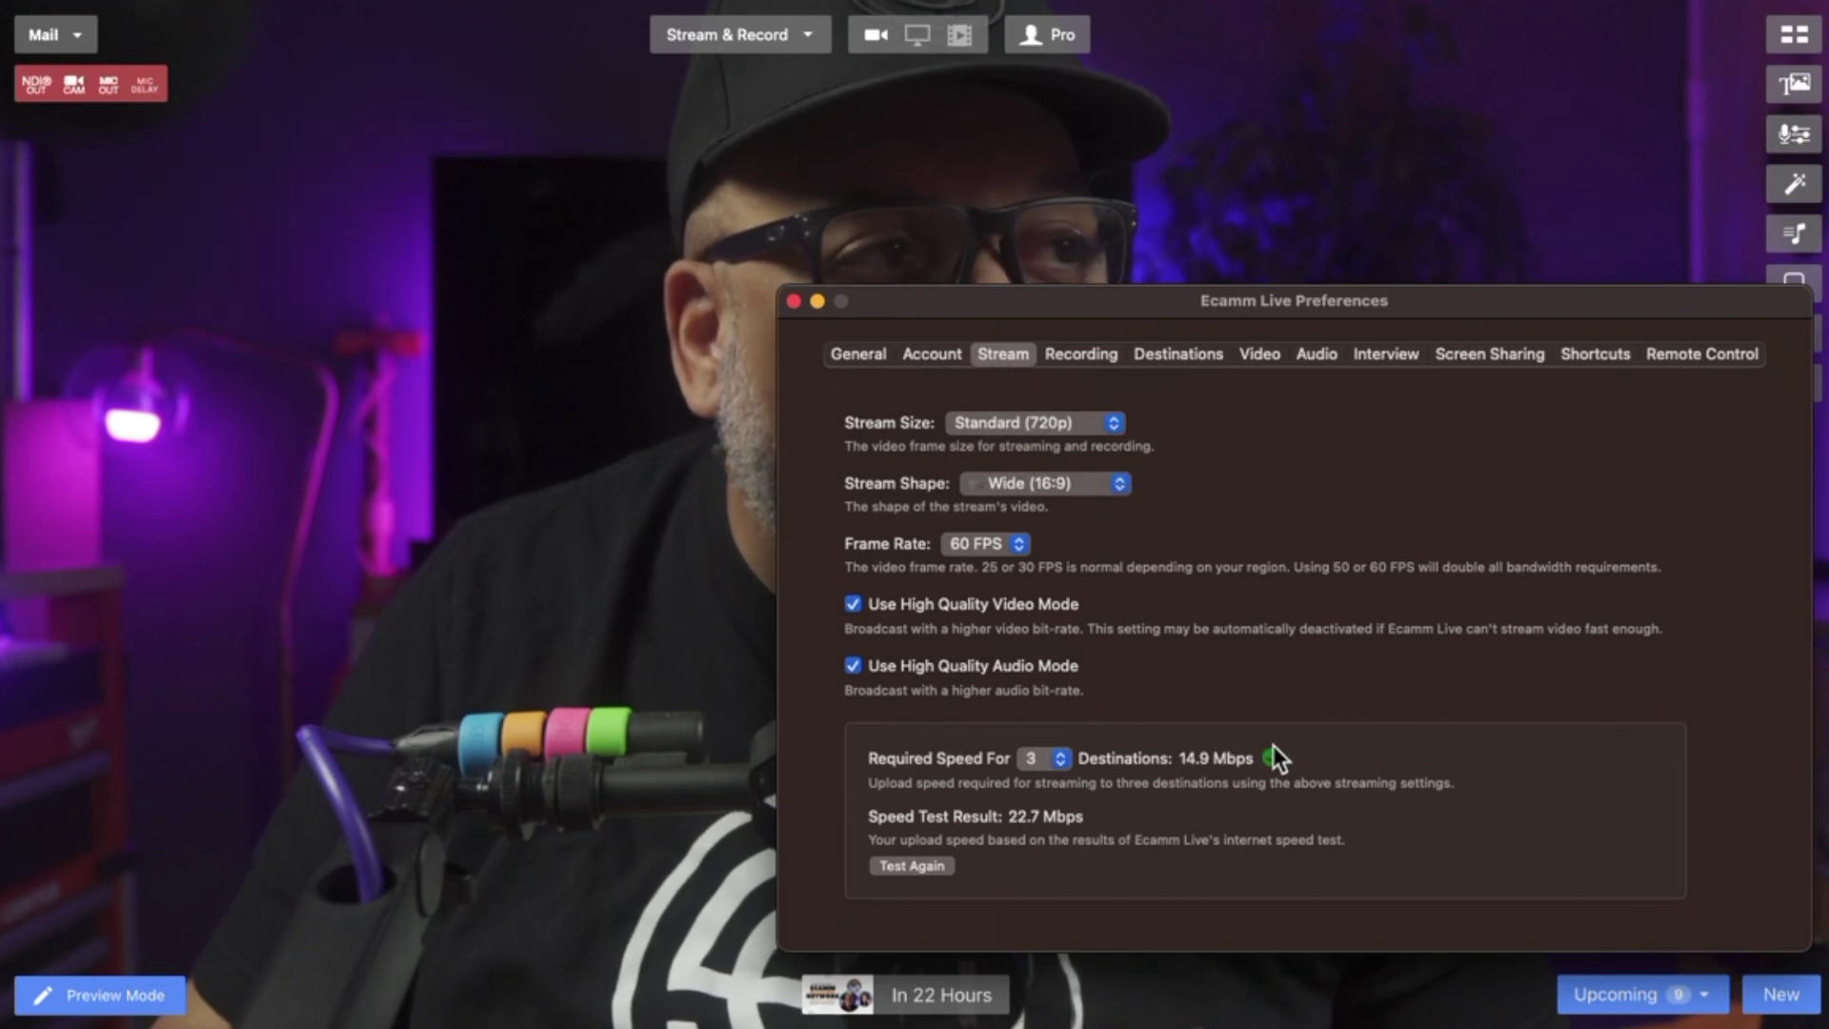
Add Amazon Live as a fourth destination, bringing the required speed to 19.9 Mbps.
click(794, 301)
click(1520, 434)
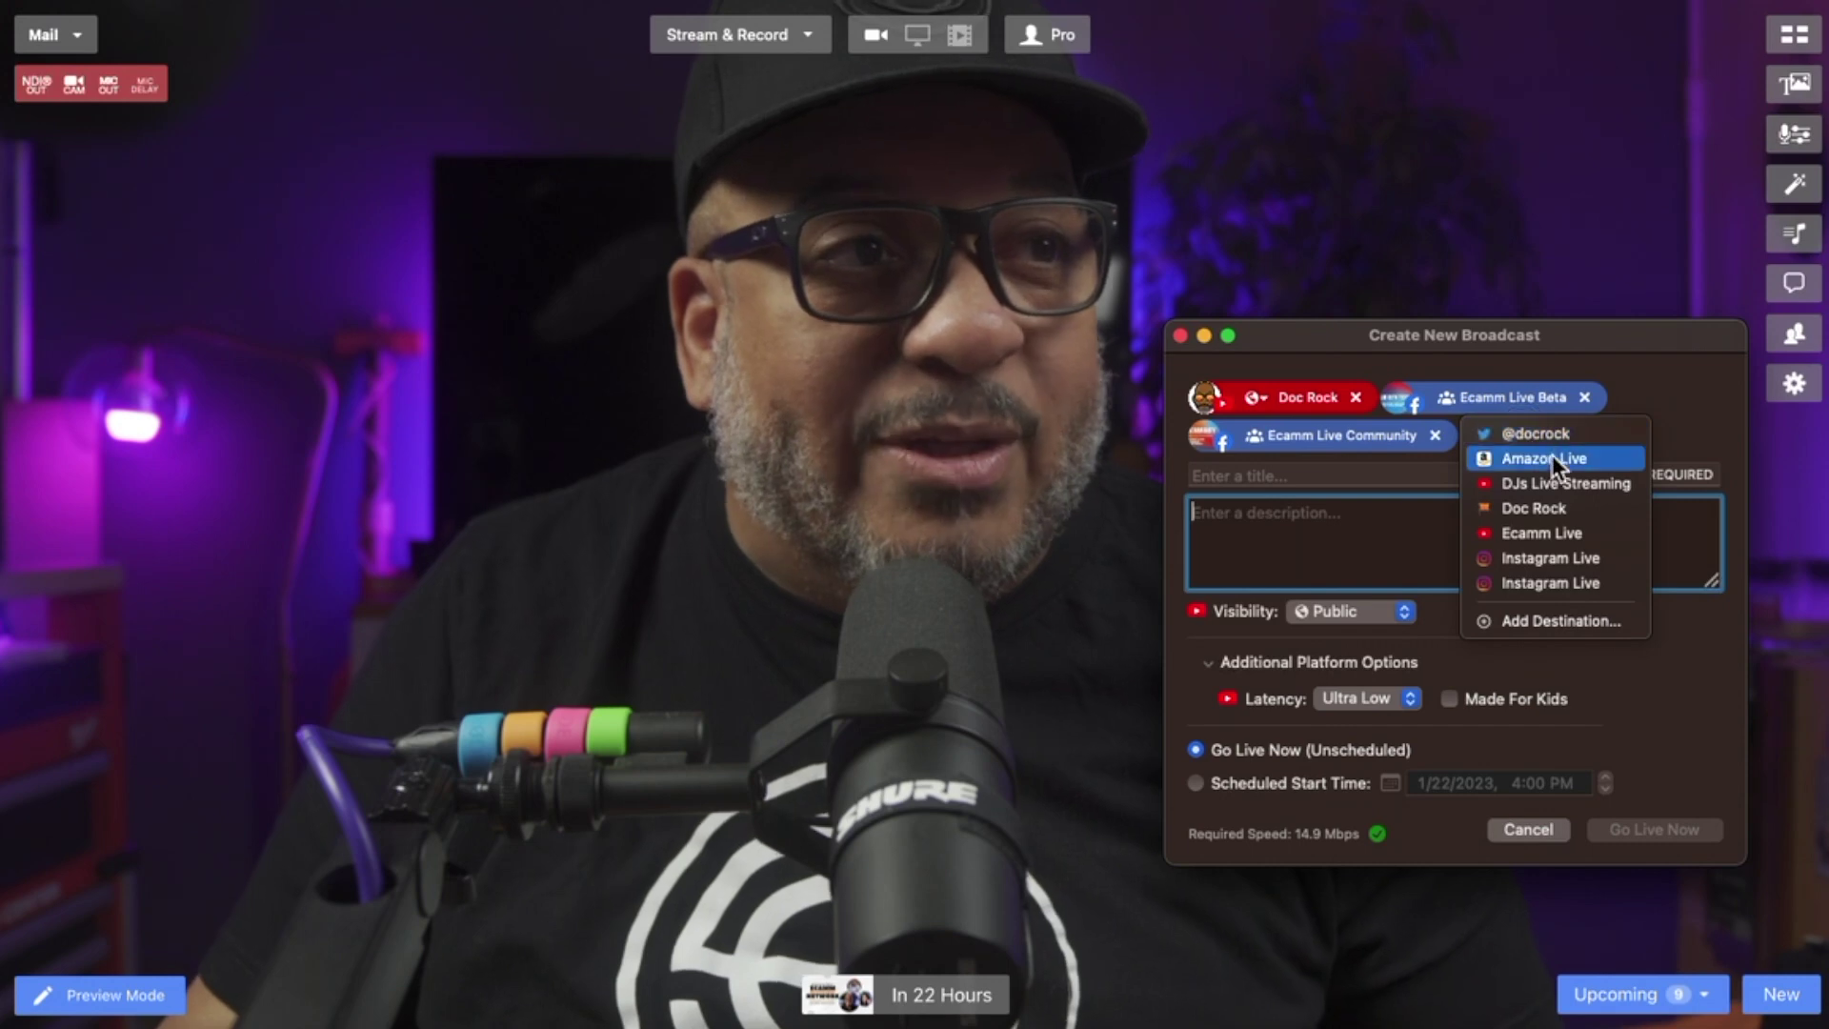
click(1552, 463)
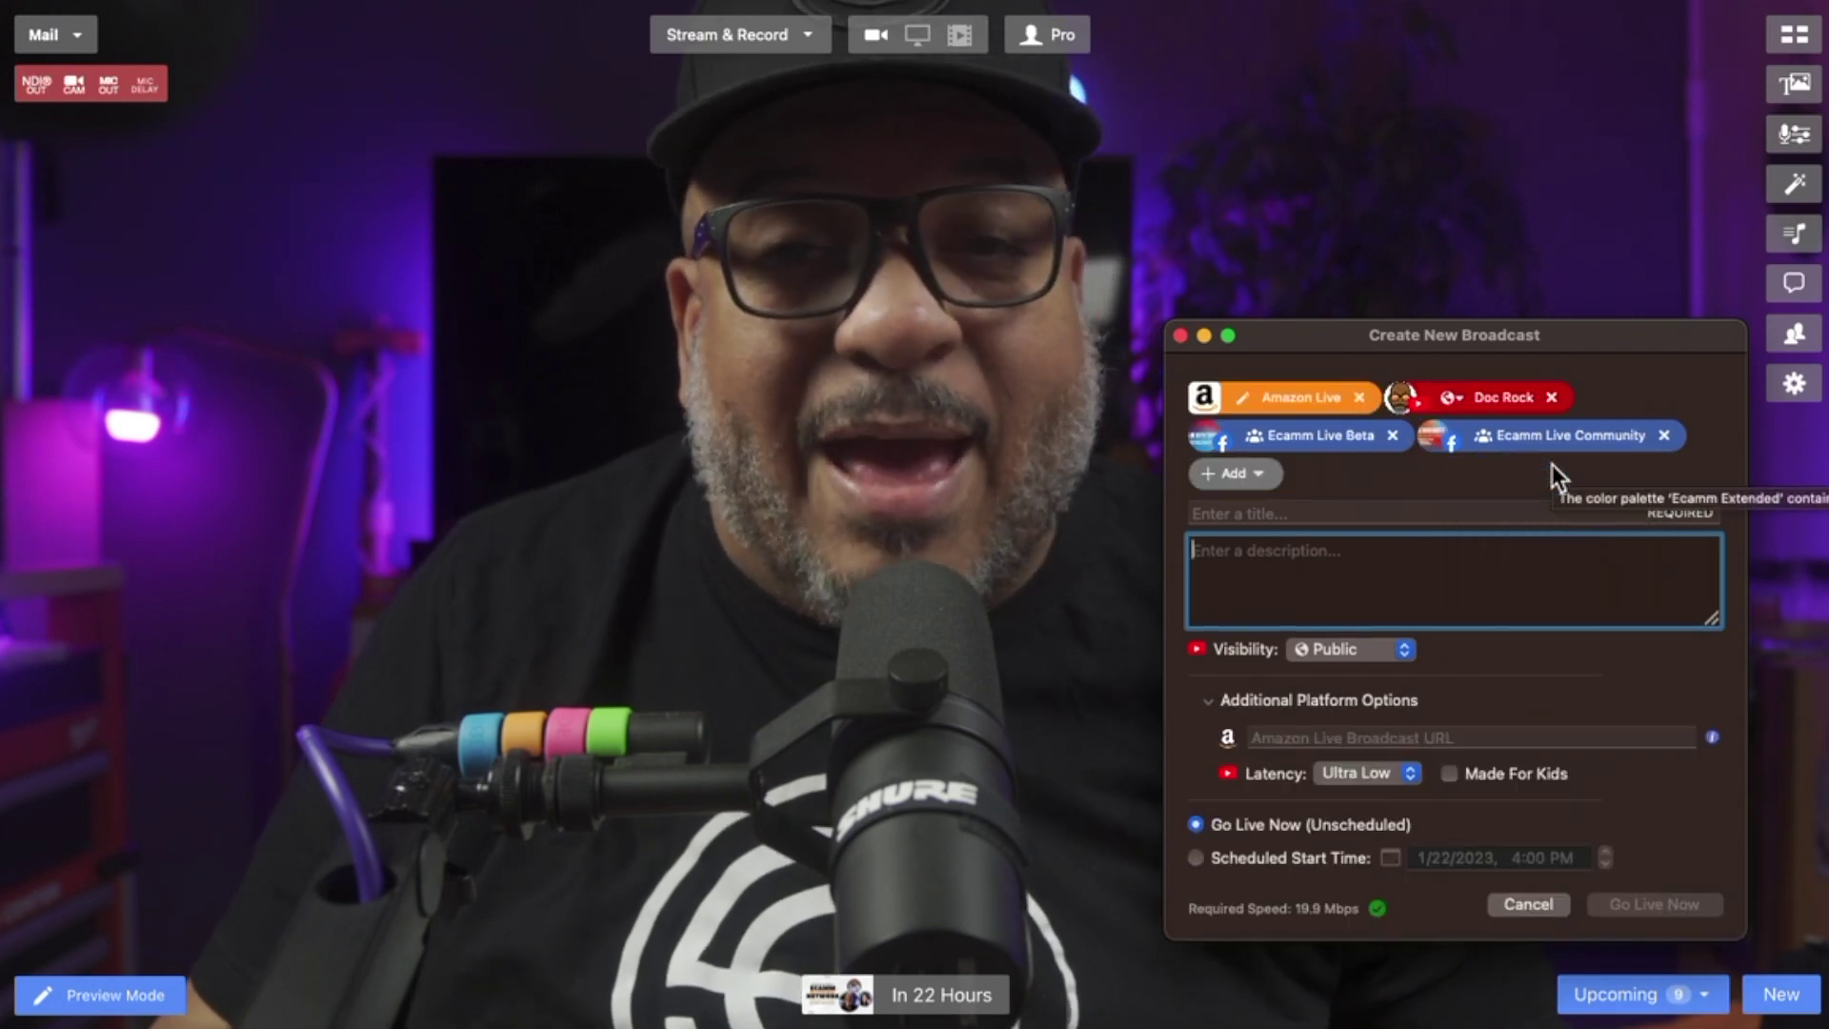